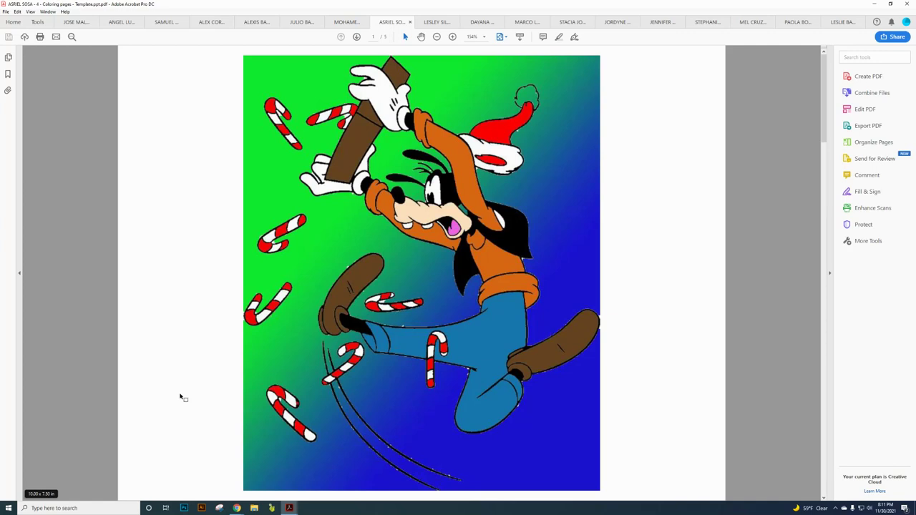
Open the Coloring Pages assignment under the Color module and highlight its four- and five-page point tiers.
{"action": "left_click", "coordinate": [237, 508]}
{"action": "left_click", "coordinate": [196, 476]}
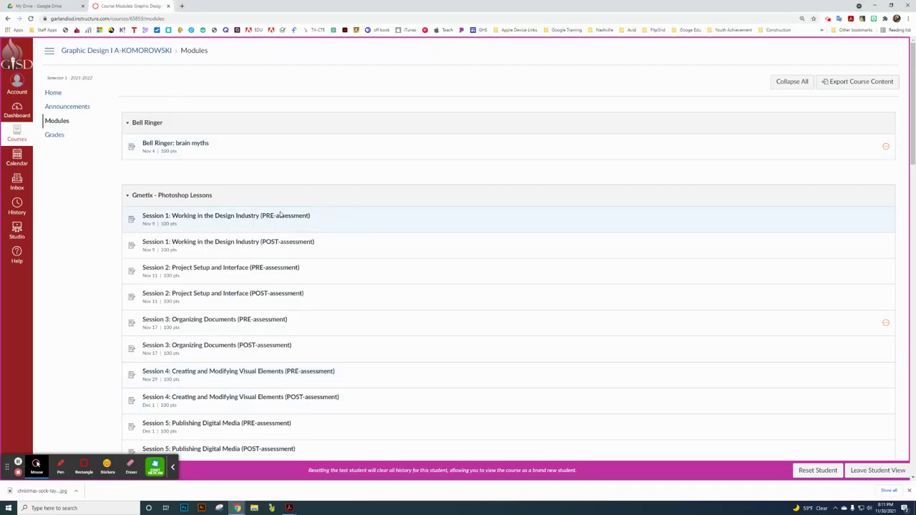
{"action": "scroll", "coordinate": [317, 209], "scroll_direction": "down", "scroll_amount": 3}
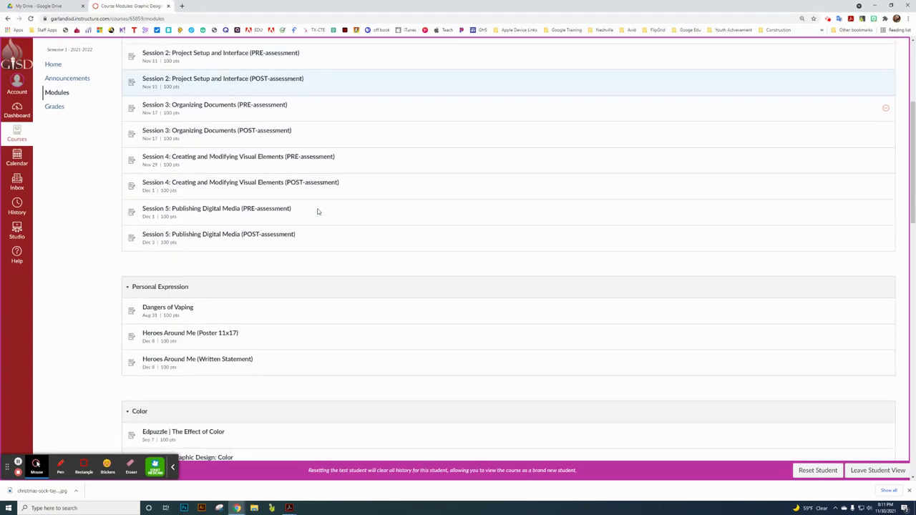
{"action": "scroll", "coordinate": [257, 250], "scroll_direction": "down", "scroll_amount": 3}
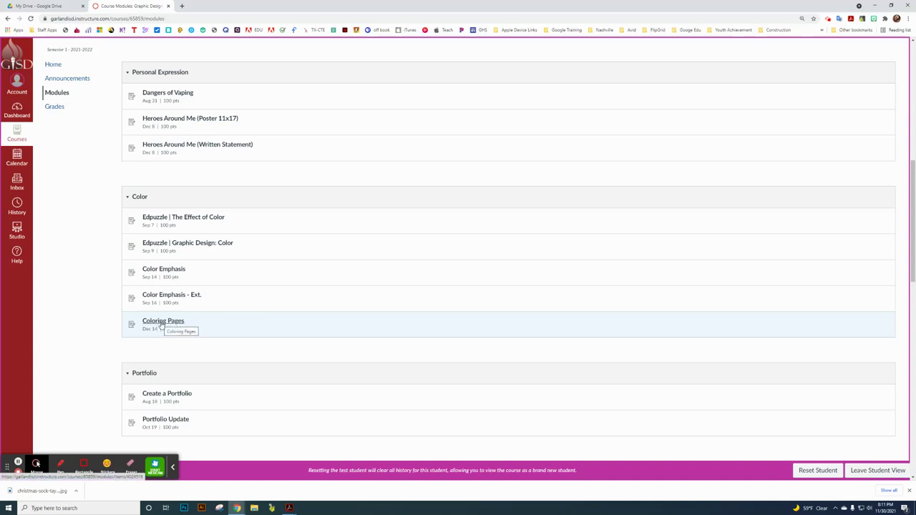
{"action": "left_click", "coordinate": [162, 323]}
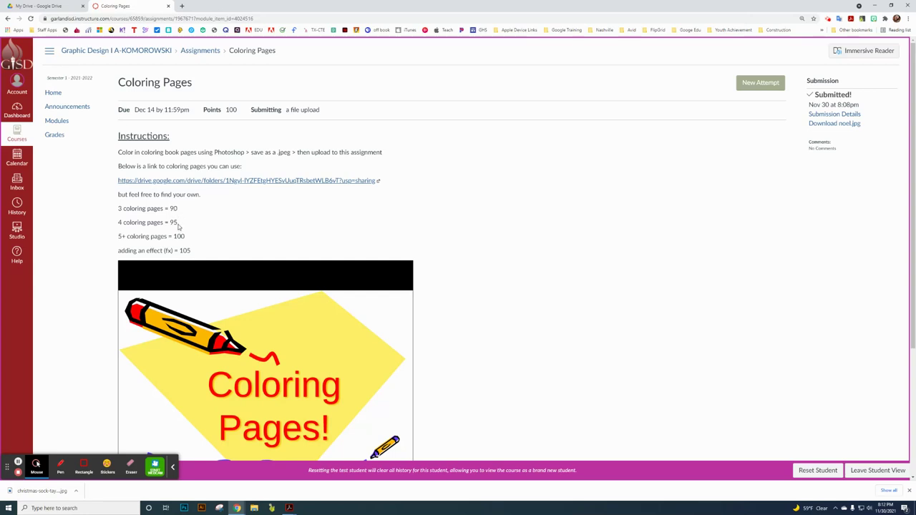
{"action": "left_click_drag", "start_coordinate": [176, 222], "coordinate": [153, 223]}
{"action": "left_click_drag", "start_coordinate": [186, 237], "coordinate": [153, 251]}
Advance the embedded deck through the Photoshop, Copy & Paste, tools and extra credit slides to 'Saving!'.
{"action": "left_click", "coordinate": [444, 226]}
{"action": "scroll", "coordinate": [442, 282], "scroll_direction": "down", "scroll_amount": 3}
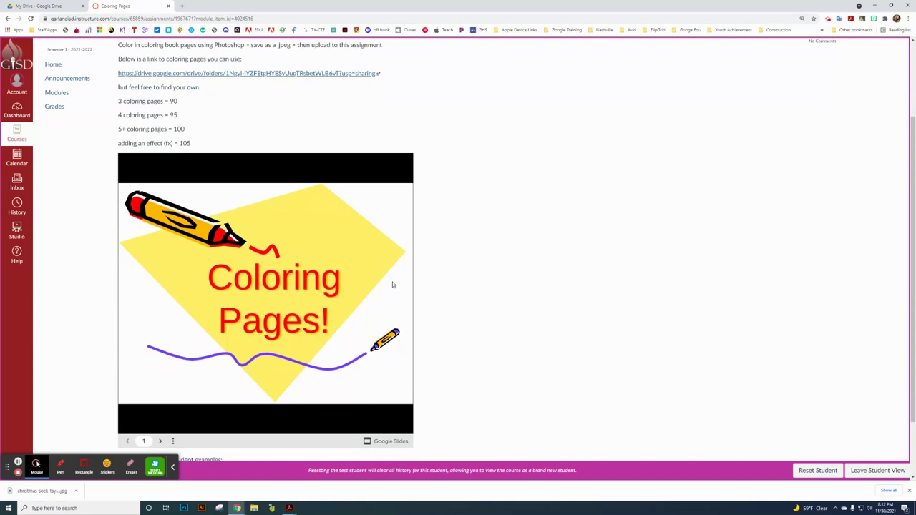
{"action": "left_click", "coordinate": [311, 288]}
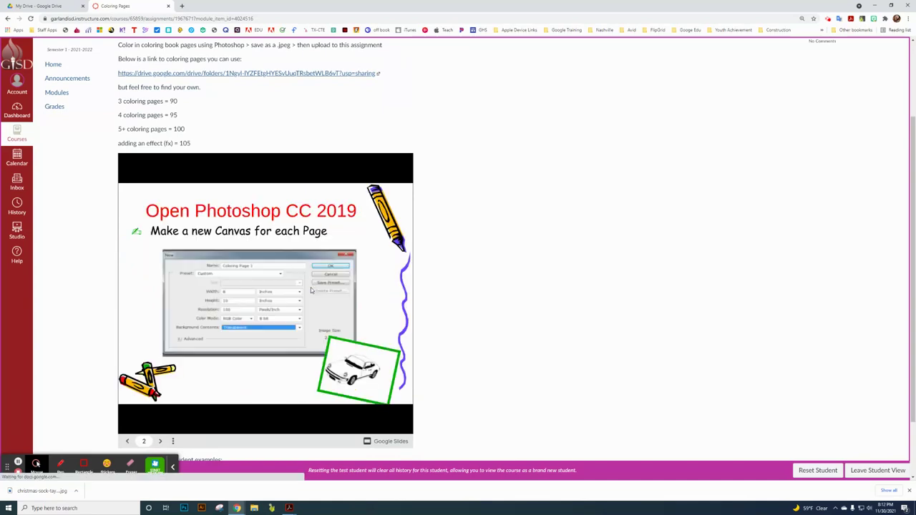
{"action": "left_click", "coordinate": [311, 289]}
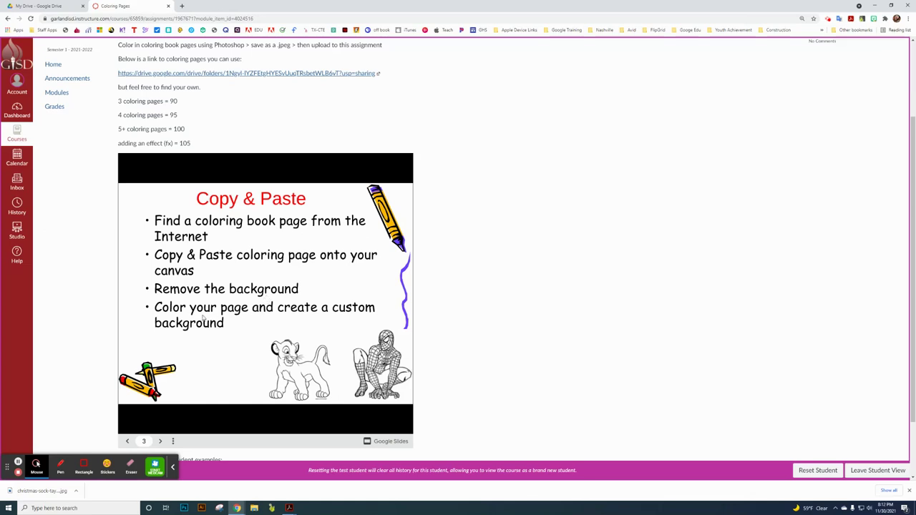
{"action": "left_click", "coordinate": [264, 279]}
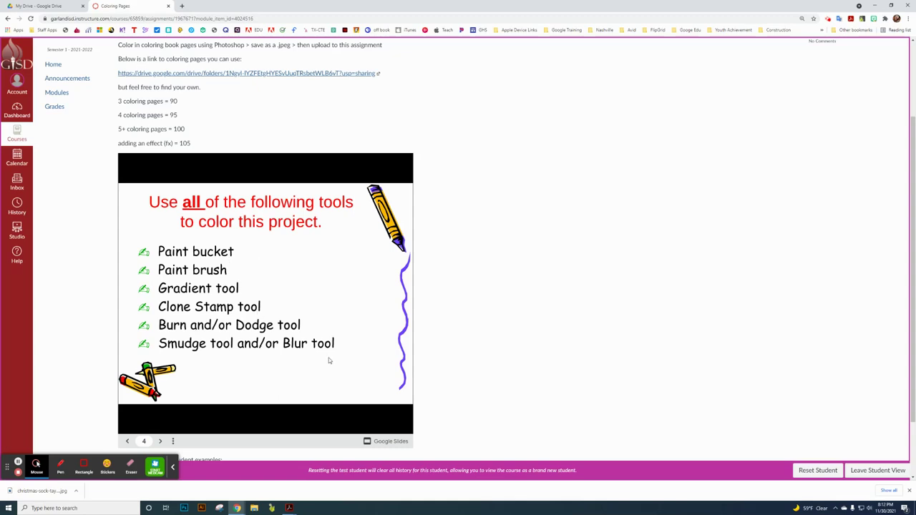
{"action": "left_click", "coordinate": [310, 314]}
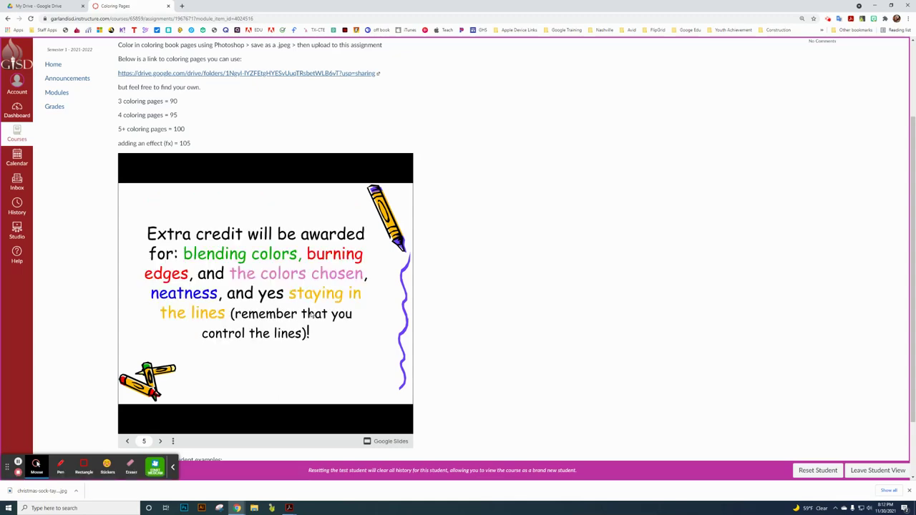
{"action": "left_click", "coordinate": [265, 310]}
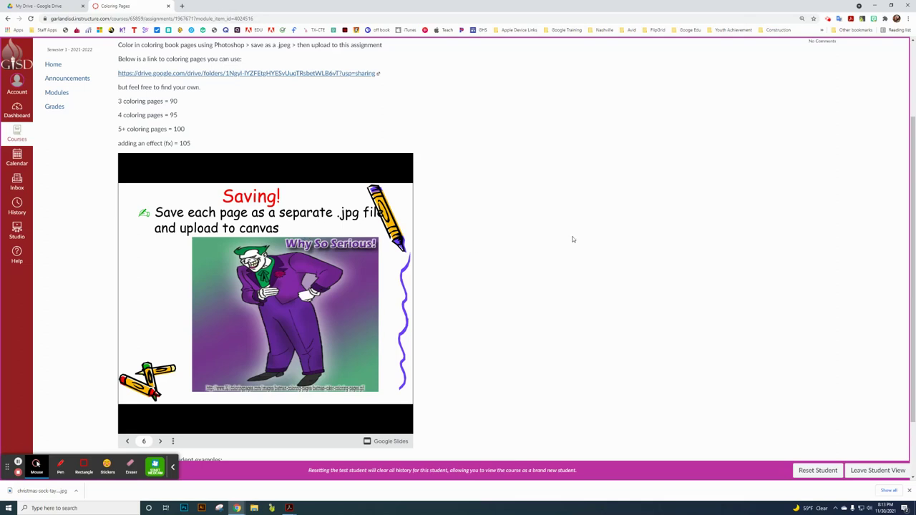
{"action": "scroll", "coordinate": [537, 240], "scroll_direction": "down", "scroll_amount": 2}
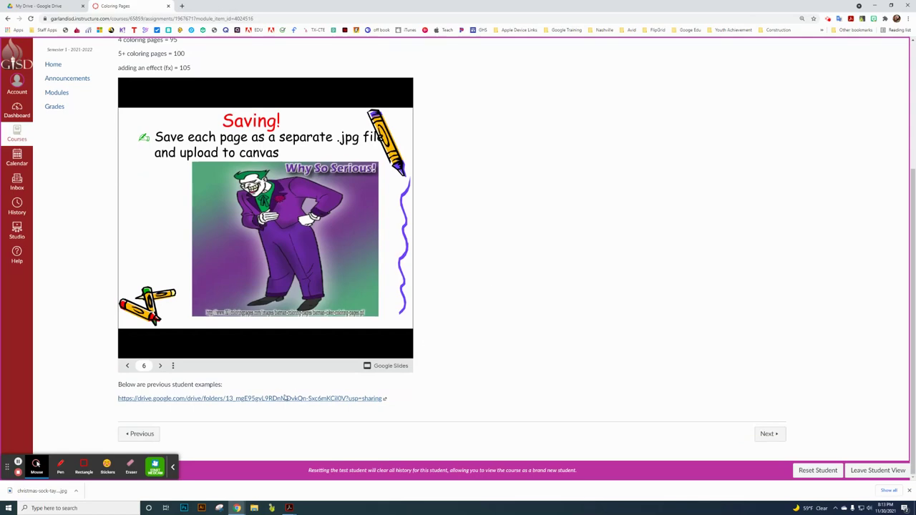
Open the previous student examples folder and scroll through one student's coloring pages PDF.
{"action": "left_click", "coordinate": [279, 398]}
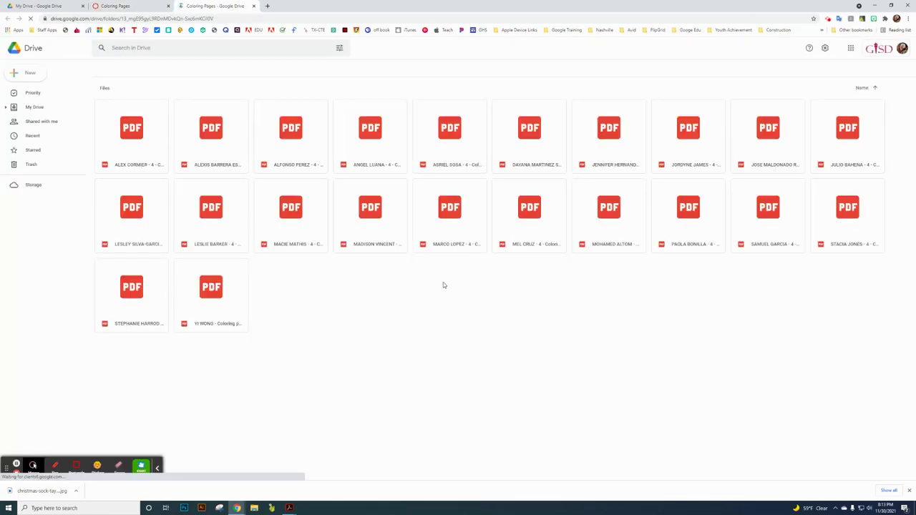
{"action": "double_click", "coordinate": [305, 140]}
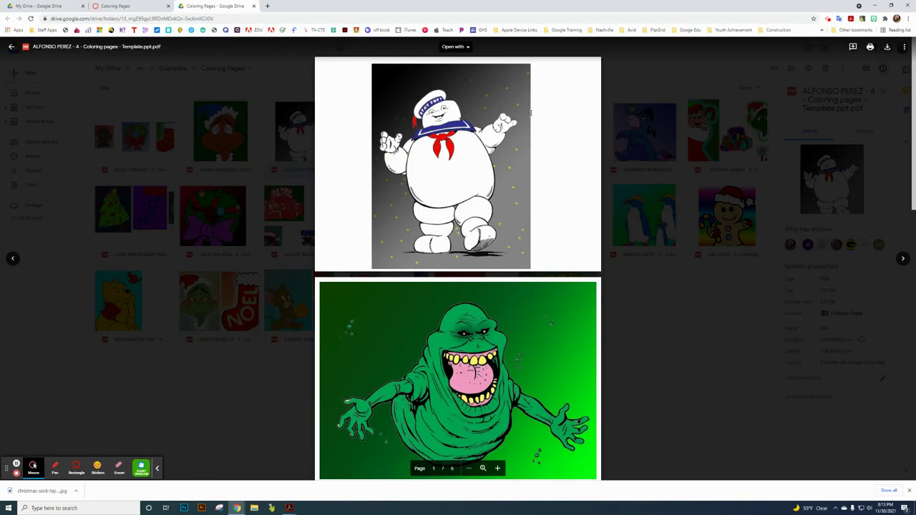
{"action": "scroll", "coordinate": [481, 191], "scroll_direction": "down", "scroll_amount": 3}
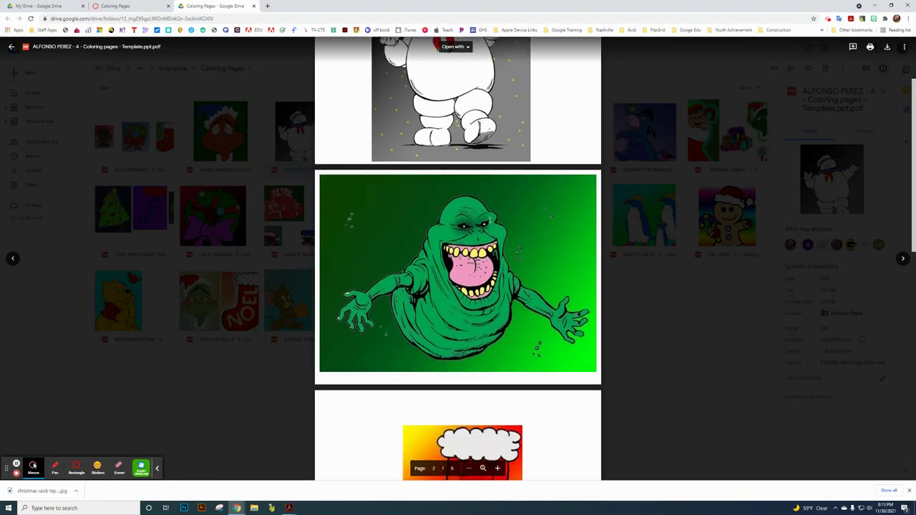
{"action": "scroll", "coordinate": [481, 305], "scroll_direction": "down", "scroll_amount": 9}
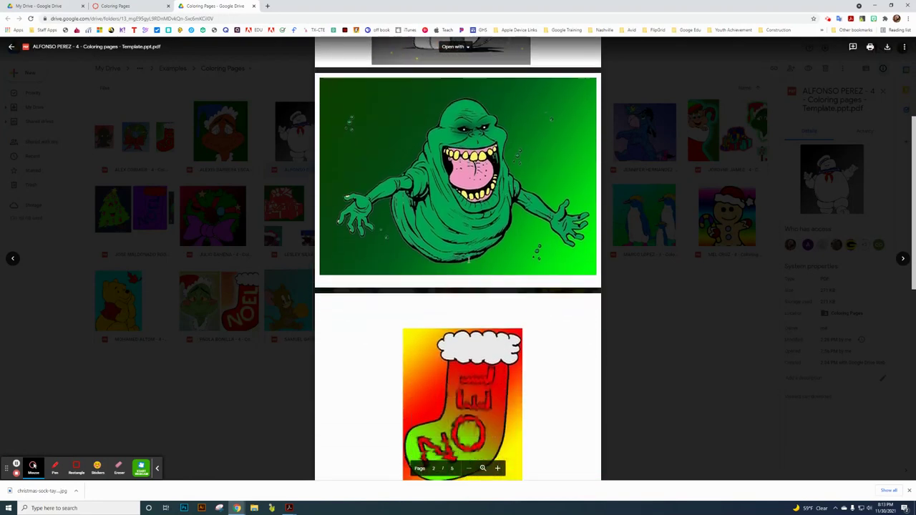
{"action": "scroll", "coordinate": [480, 306], "scroll_direction": "down", "scroll_amount": 7}
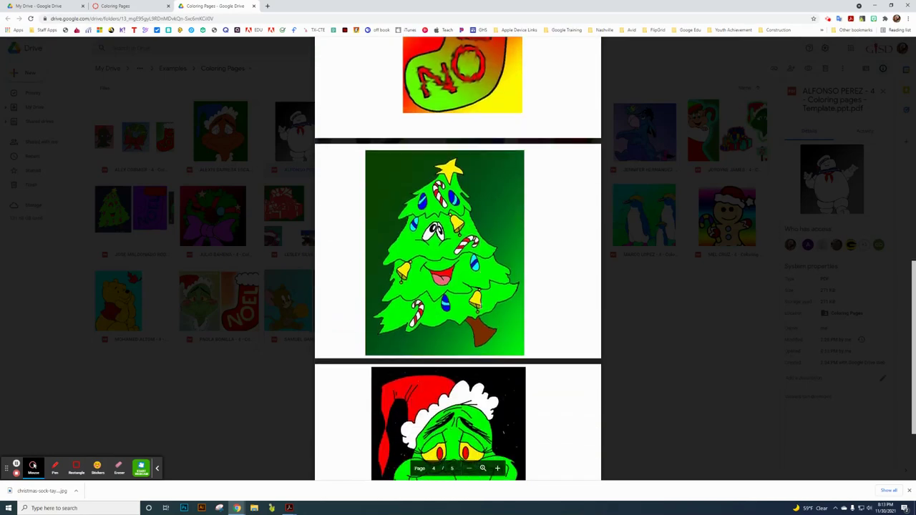
{"action": "left_click", "coordinate": [194, 191]}
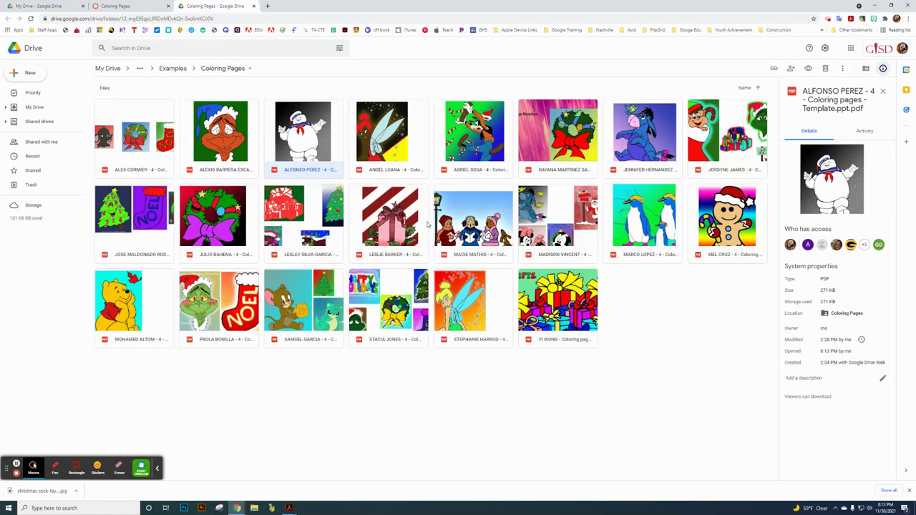
Preview and scroll through a second student's coloring pages PDF, then close it.
{"action": "double_click", "coordinate": [478, 222]}
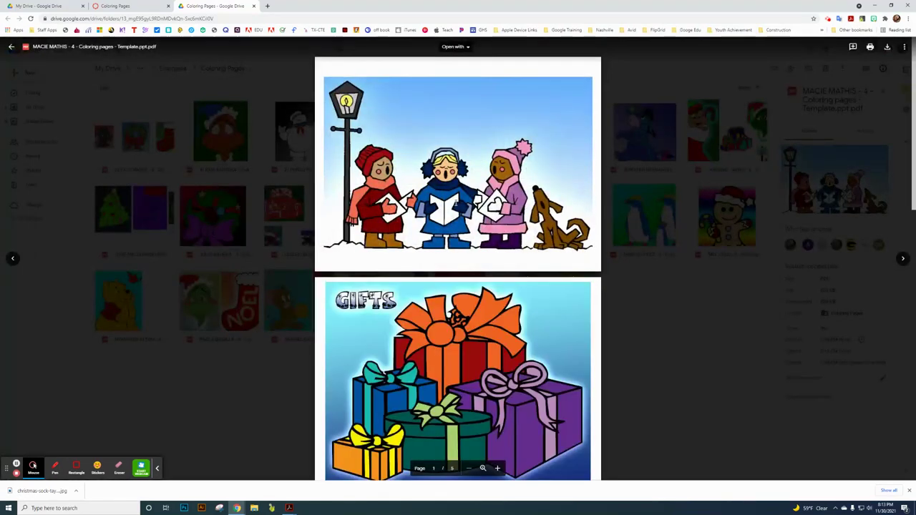
{"action": "scroll", "coordinate": [471, 164], "scroll_direction": "down", "scroll_amount": 1}
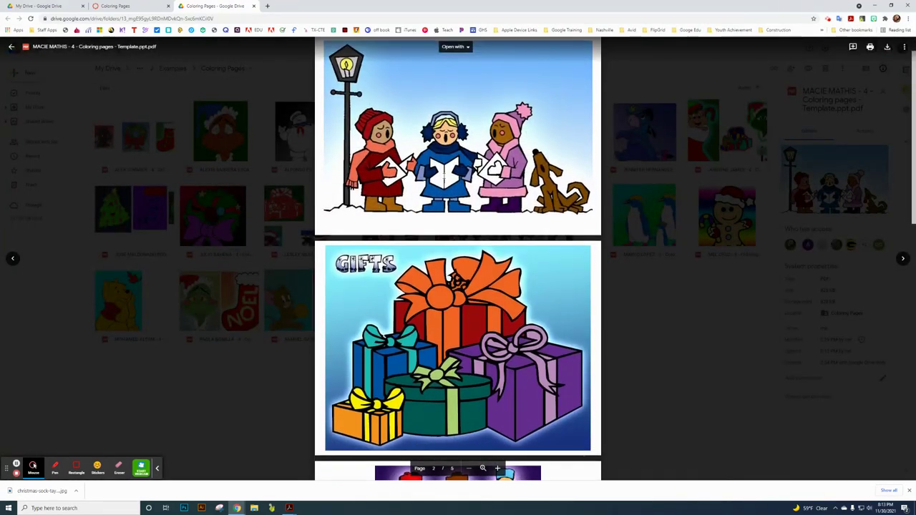
{"action": "scroll", "coordinate": [433, 171], "scroll_direction": "down", "scroll_amount": 5}
{"action": "scroll", "coordinate": [444, 182], "scroll_direction": "down", "scroll_amount": 5}
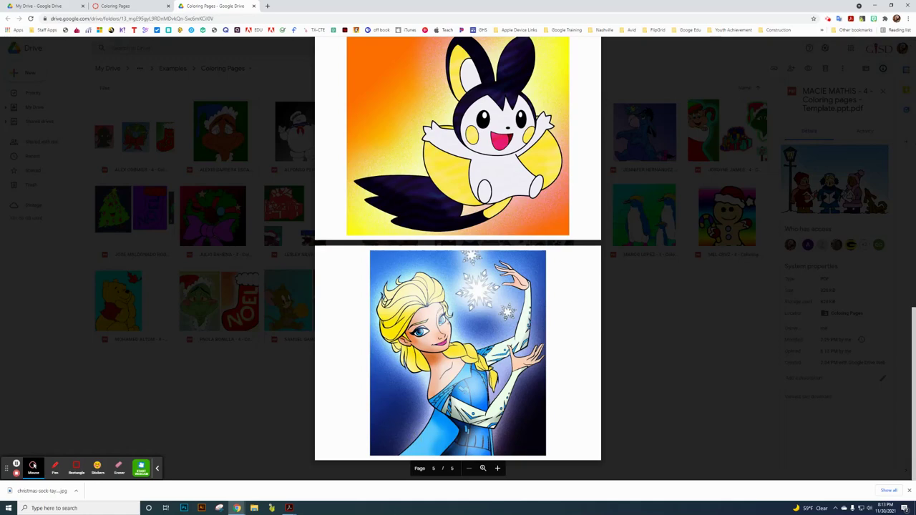
{"action": "left_click", "coordinate": [204, 265]}
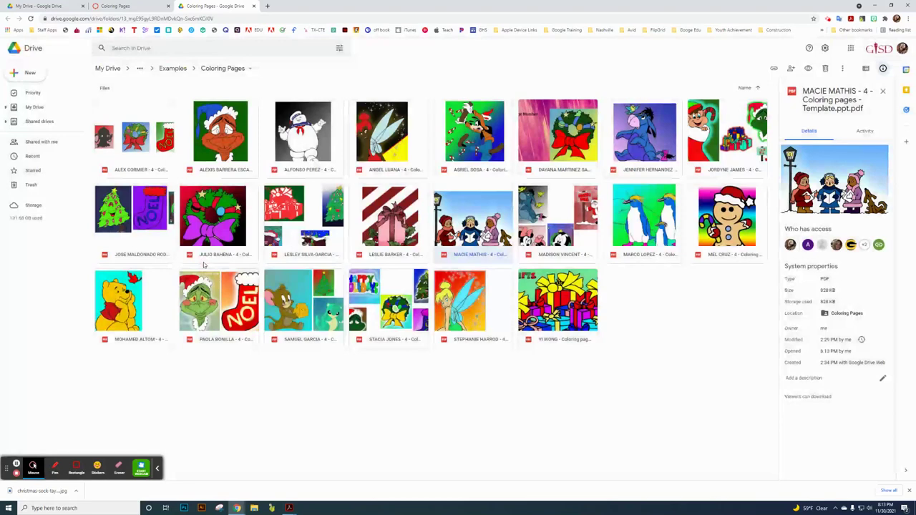
Return to Canvas, open the shared coloring pages folder, and download christmas-sock-taylor.jpg.
{"action": "left_click", "coordinate": [253, 6]}
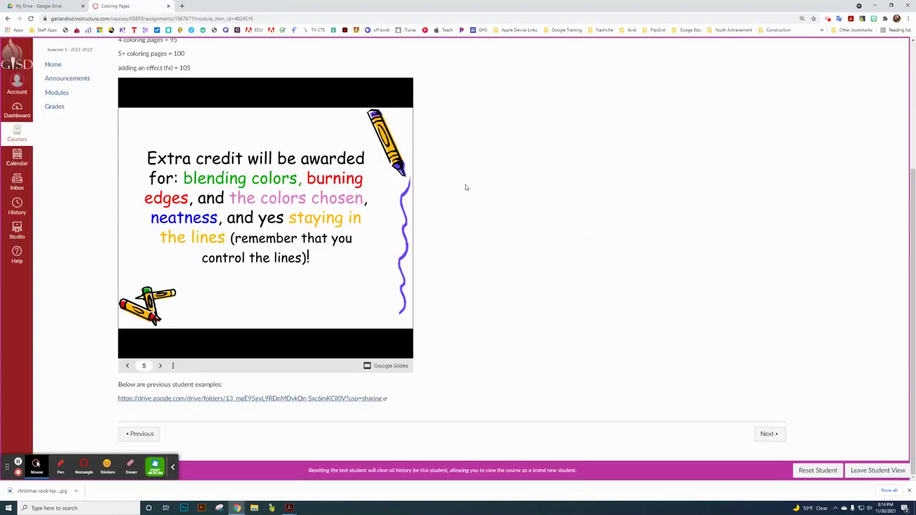
{"action": "scroll", "coordinate": [465, 187], "scroll_direction": "up", "scroll_amount": 3}
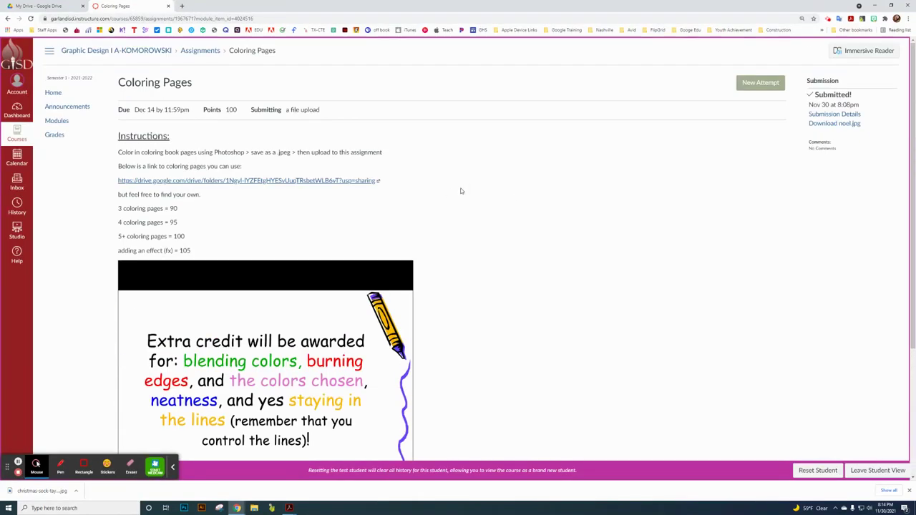
{"action": "left_click", "coordinate": [229, 181]}
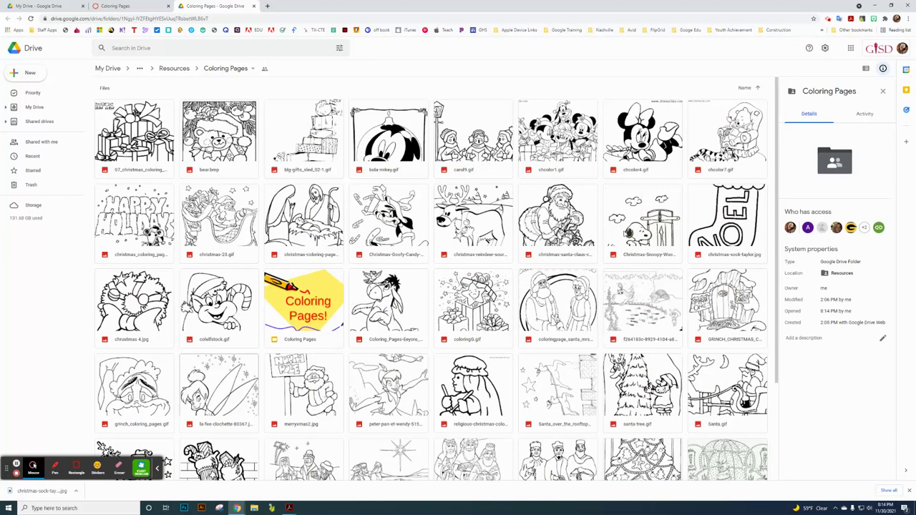
{"action": "double_click", "coordinate": [715, 229]}
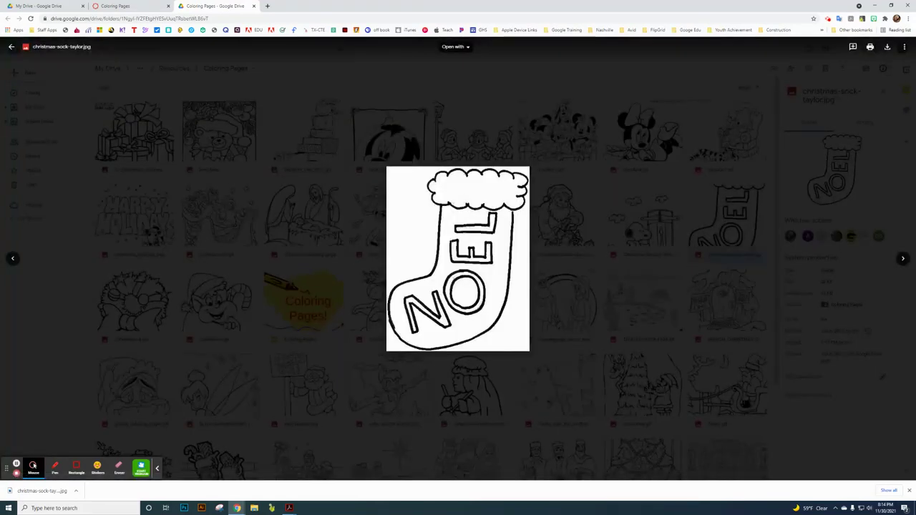
{"action": "left_click", "coordinate": [887, 46]}
Launch Adobe Photoshop CC 2019 from the Windows Start menu app list.
{"action": "left_click", "coordinate": [13, 508]}
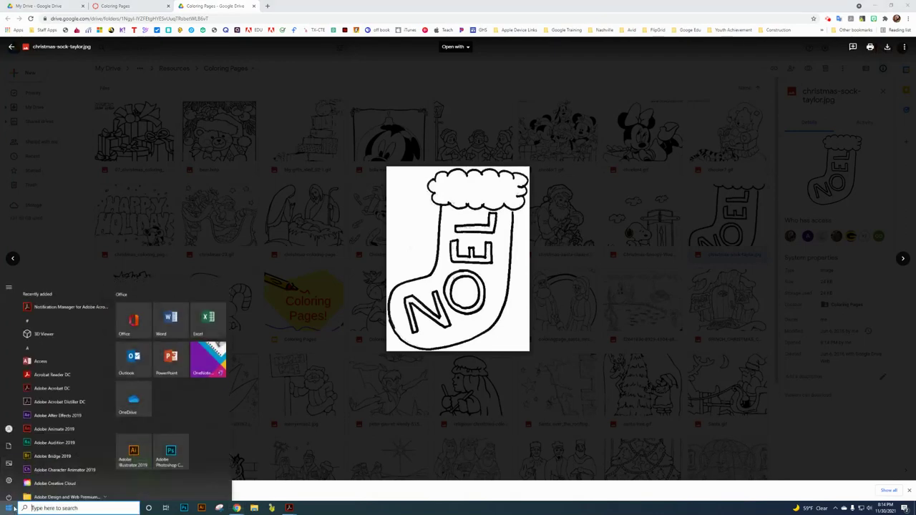
{"action": "scroll", "coordinate": [60, 458], "scroll_direction": "down", "scroll_amount": 4}
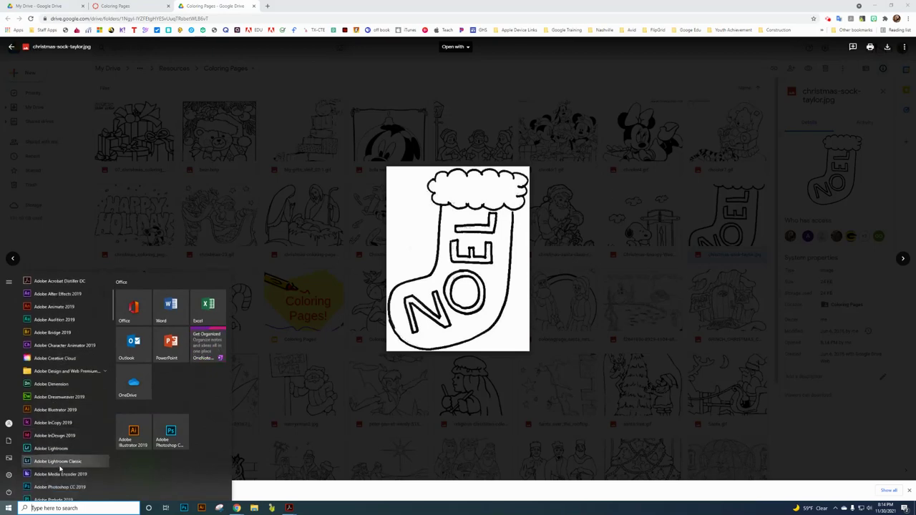
{"action": "left_click", "coordinate": [265, 347]}
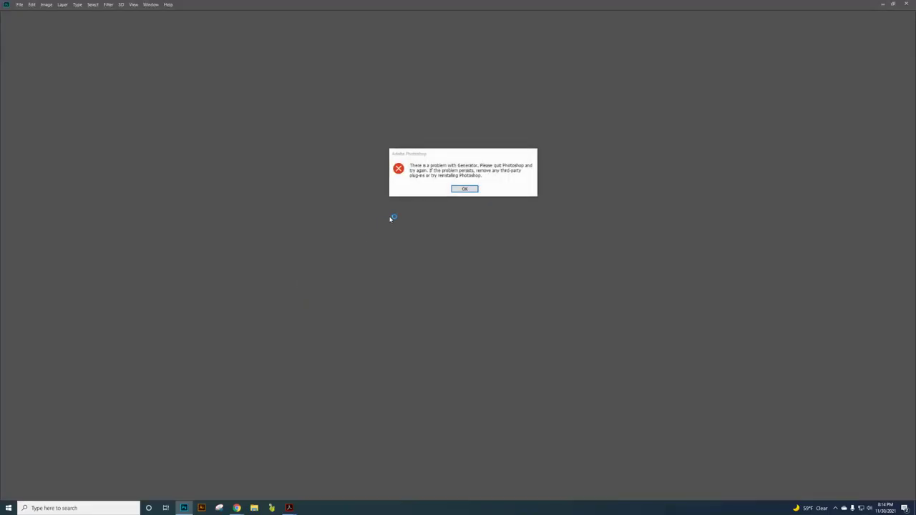
Dismiss the Generator error and create a Letter 8.5 × 11 in, 300 ppi 'stocking' document with transparent background.
{"action": "left_click", "coordinate": [464, 189]}
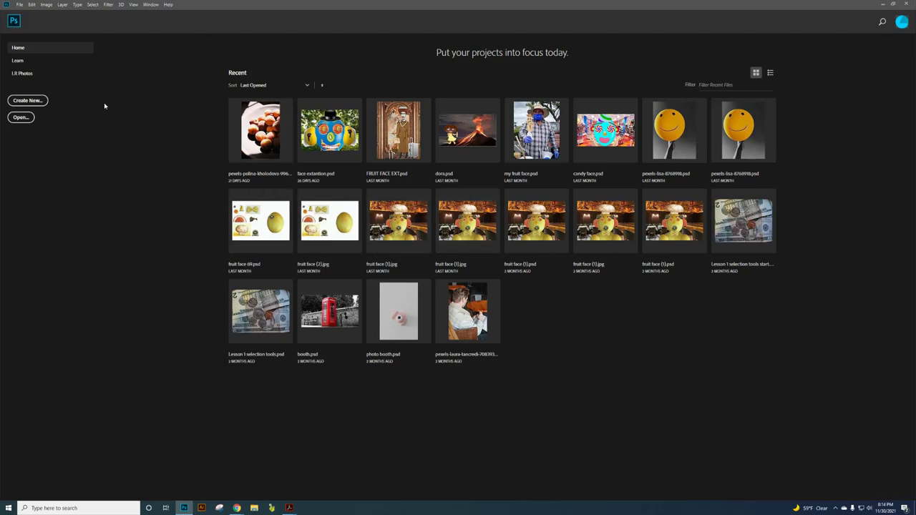
{"action": "left_click", "coordinate": [37, 101]}
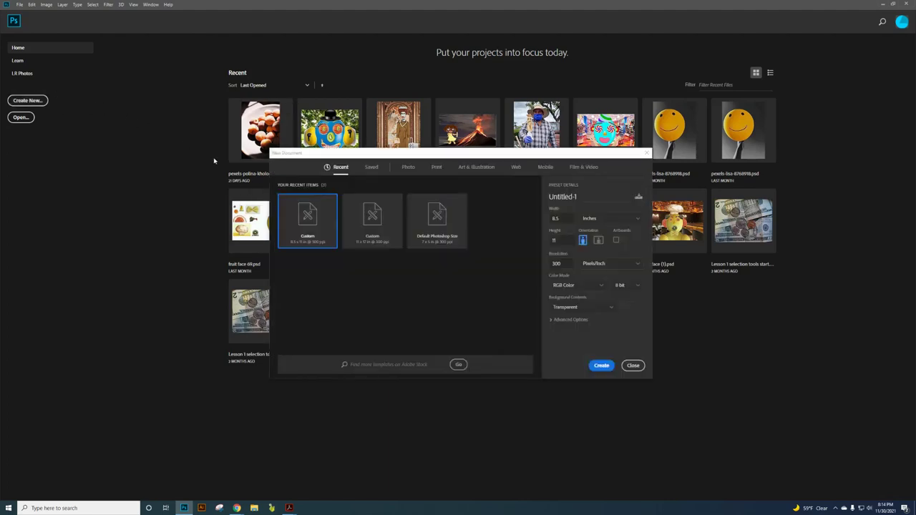
{"action": "left_click", "coordinate": [437, 167]}
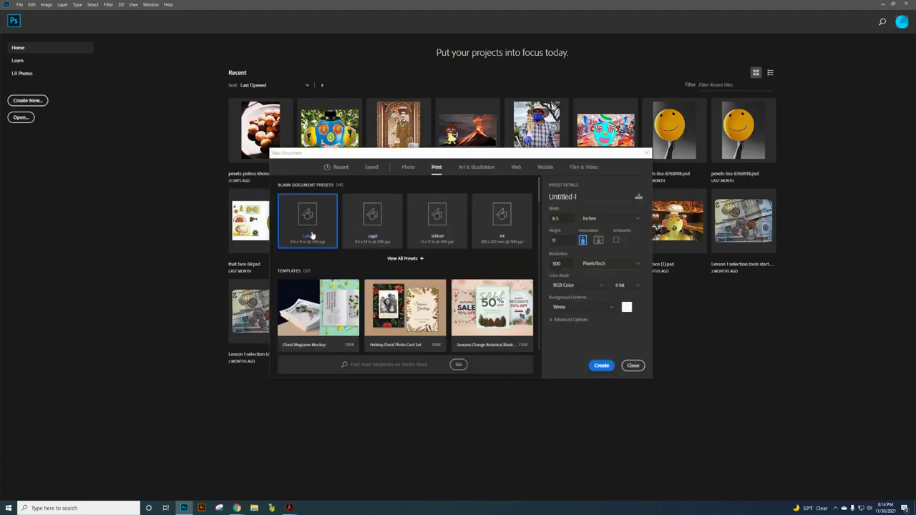
{"action": "left_click", "coordinate": [577, 196]}
{"action": "type", "text": "n"}
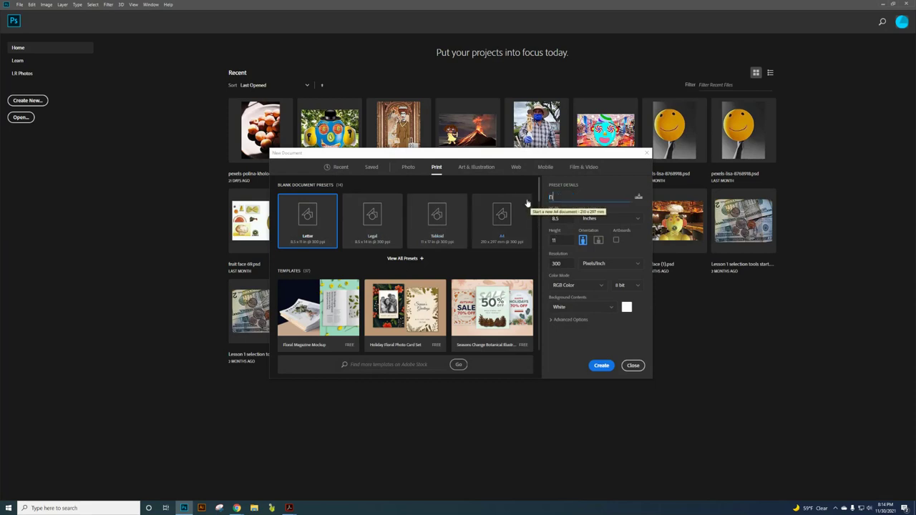
{"action": "type", "text": "oel"}
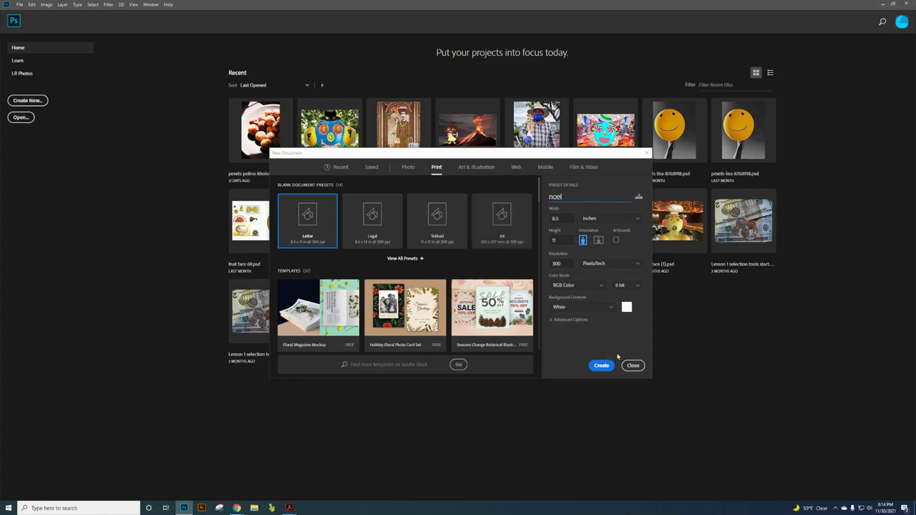
{"action": "key", "text": "BackSpace"}
{"action": "key", "text": "BackSpace"}
{"action": "key", "text": "BackSpace"}
{"action": "key", "text": "BackSpace"}
{"action": "type", "text": "stock"}
{"action": "left_click", "coordinate": [610, 307]}
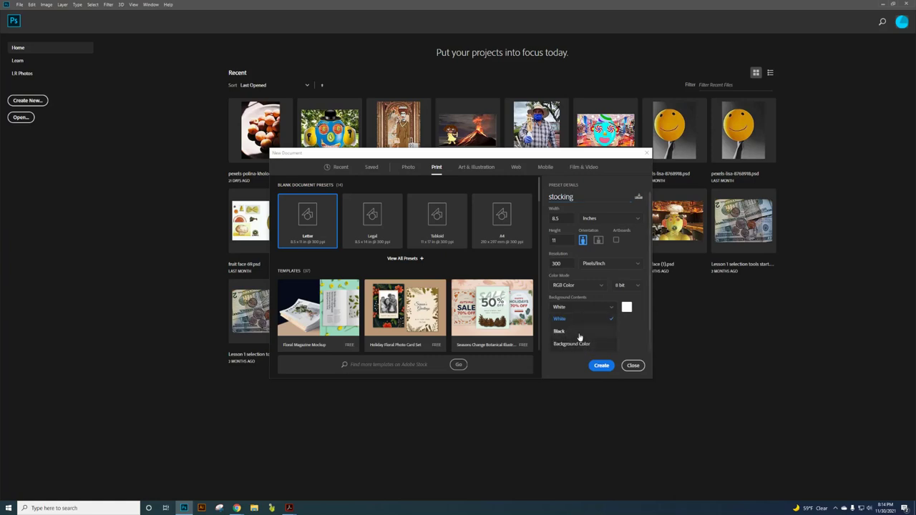
{"action": "left_click", "coordinate": [581, 335]}
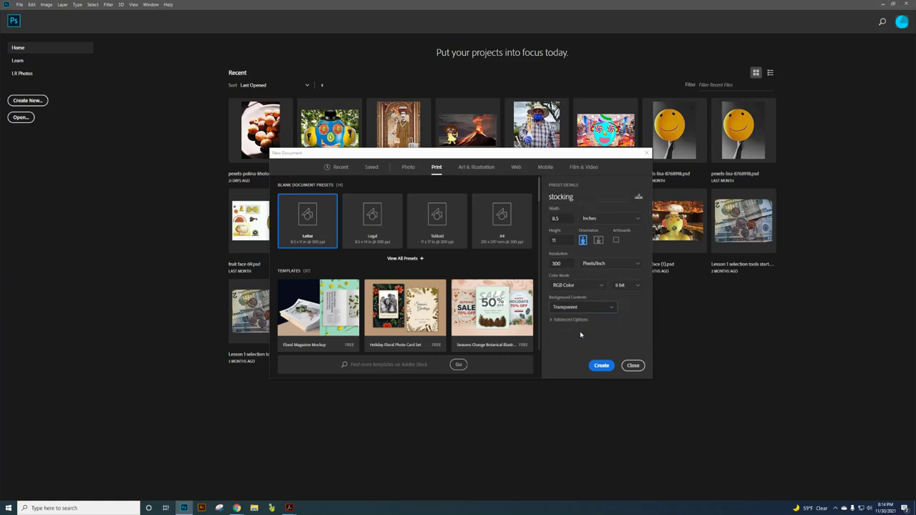
{"action": "left_click", "coordinate": [605, 367]}
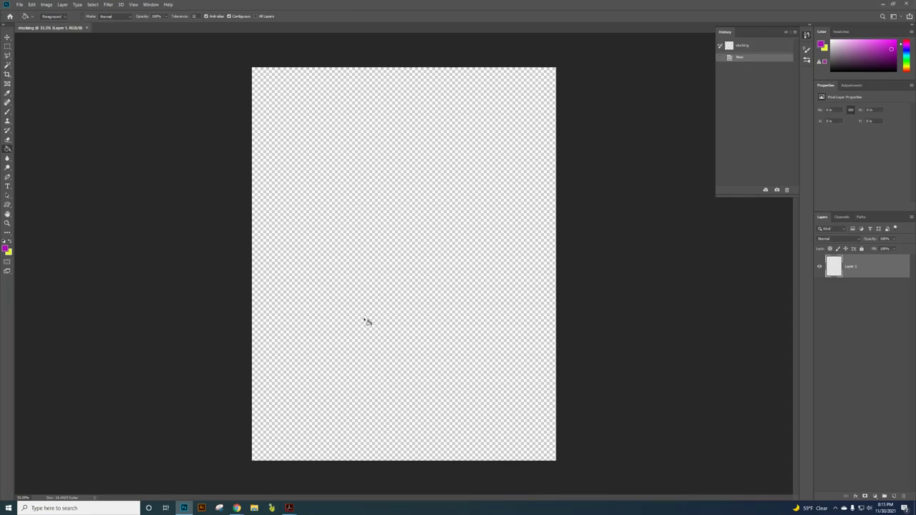
Place christmas-sock-taylor (1).jpg from Downloads as embedded and enlarge it to fill most of the page.
{"action": "left_click", "coordinate": [20, 5]}
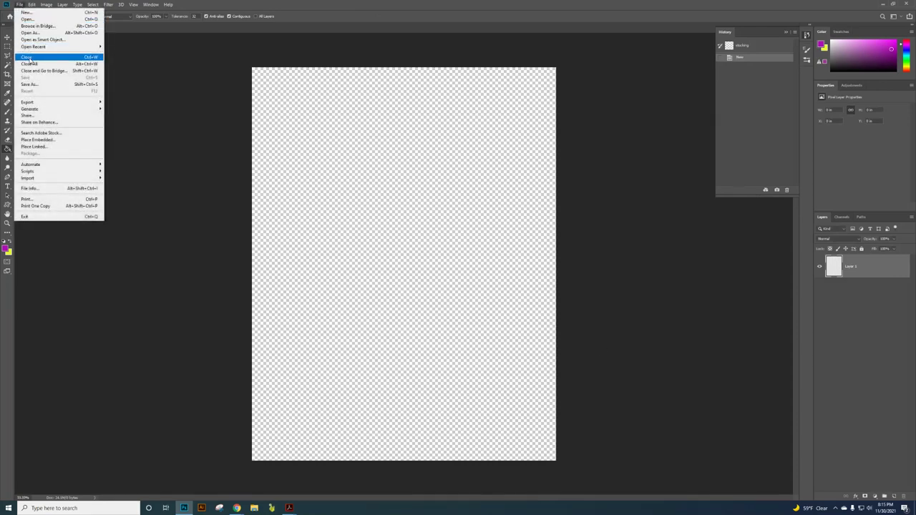
{"action": "left_click", "coordinate": [37, 139]}
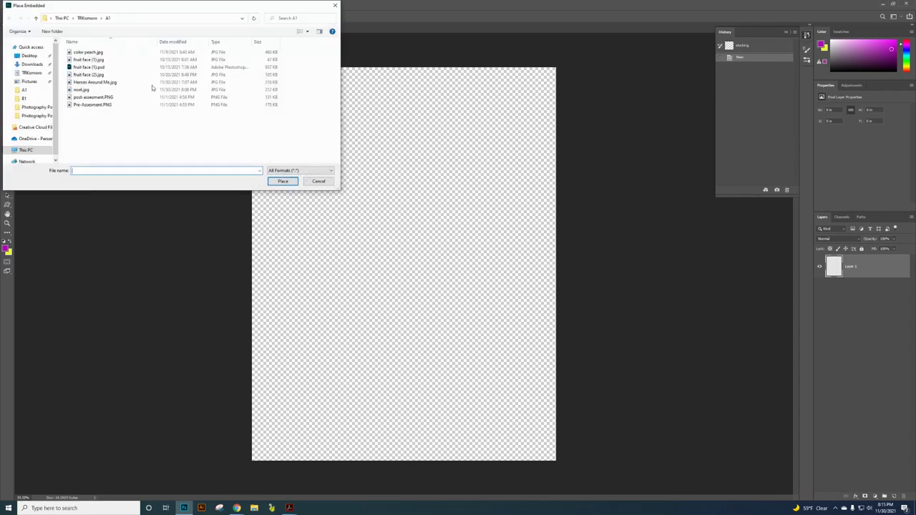
{"action": "left_click", "coordinate": [32, 67]}
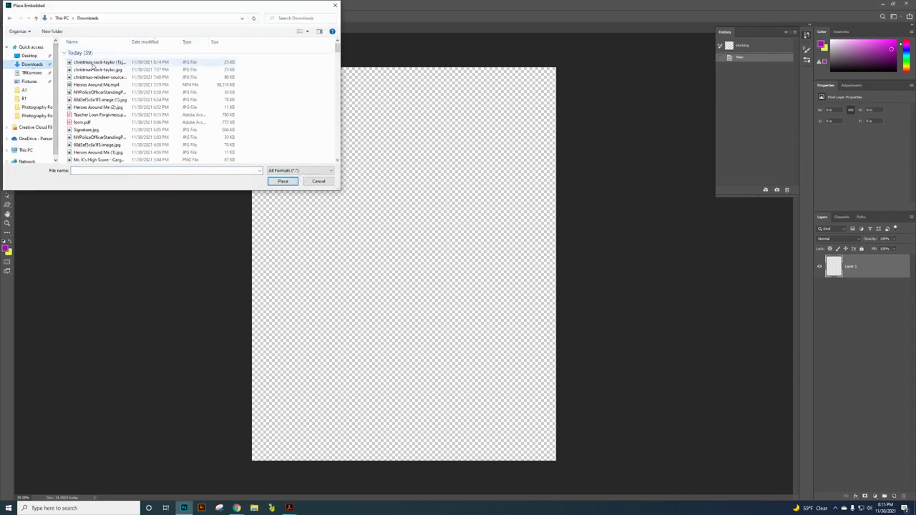
{"action": "left_click", "coordinate": [92, 64]}
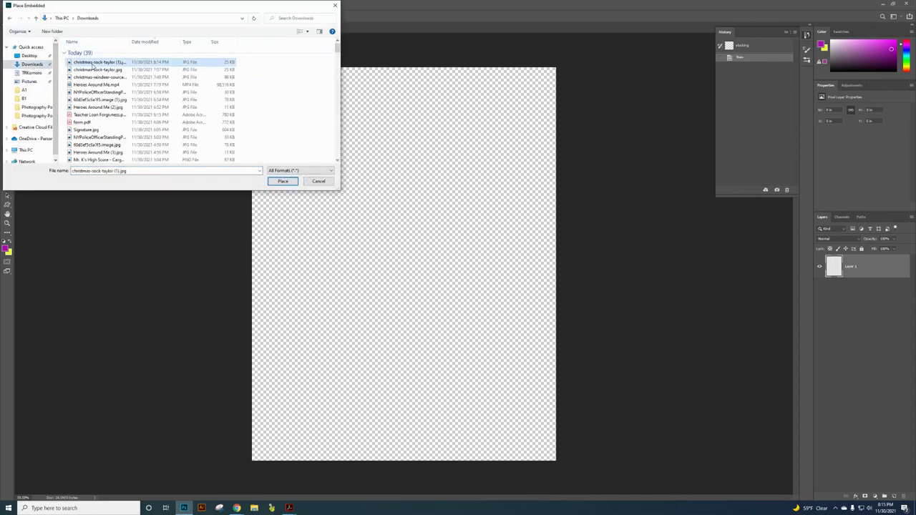
{"action": "left_click", "coordinate": [283, 181]}
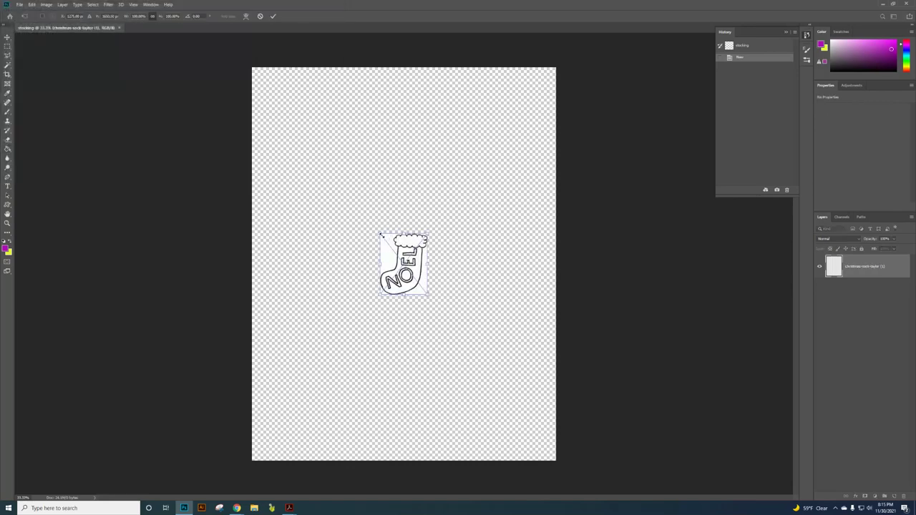
{"action": "left_click_drag", "start_coordinate": [380, 235], "coordinate": [278, 101]}
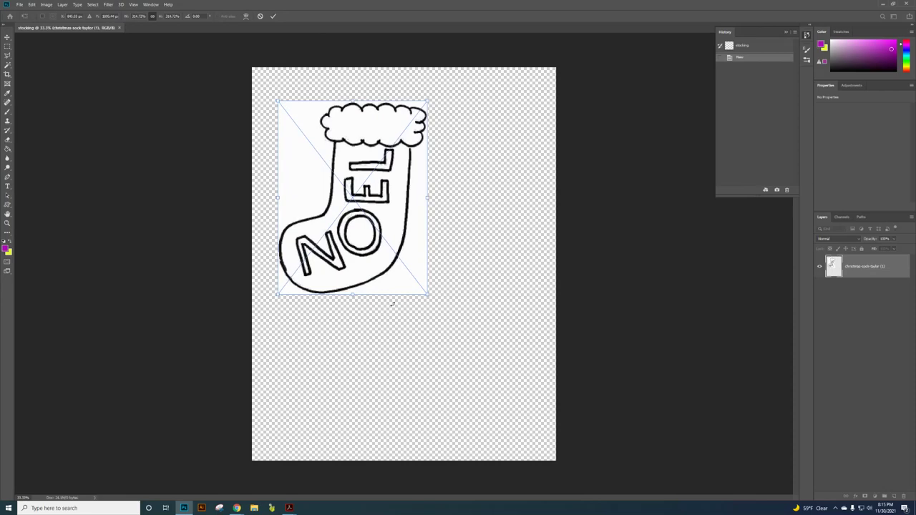
{"action": "left_click_drag", "start_coordinate": [428, 293], "coordinate": [515, 409]}
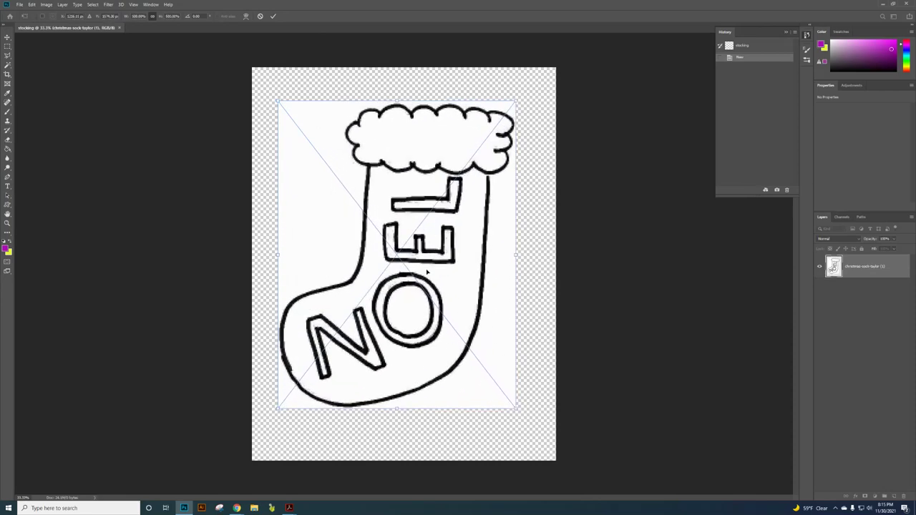
{"action": "left_click", "coordinate": [273, 16]}
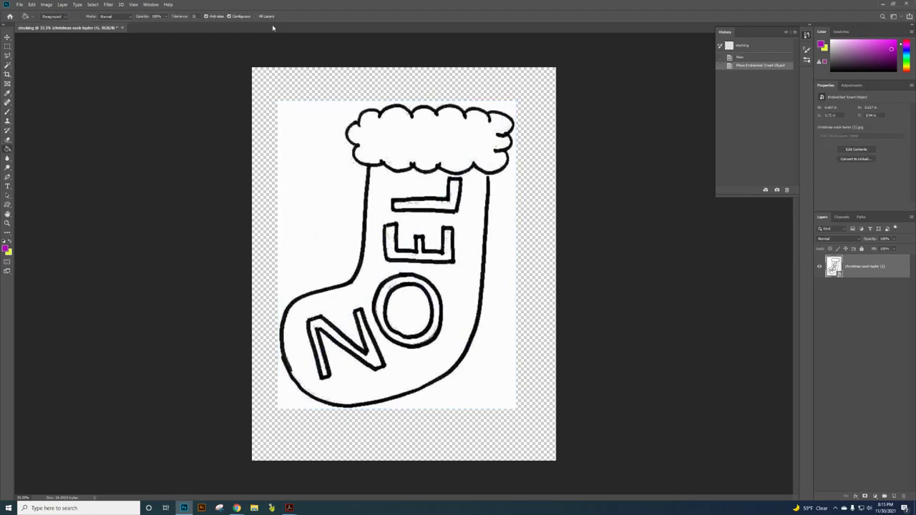
Select the Brush tool and set the foreground colour to black.
{"action": "left_click", "coordinate": [7, 64]}
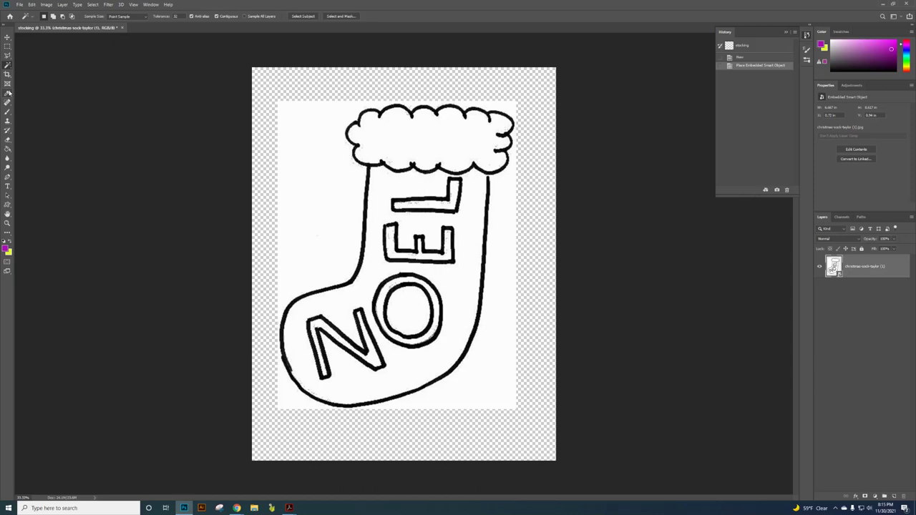
{"action": "left_click", "coordinate": [8, 112]}
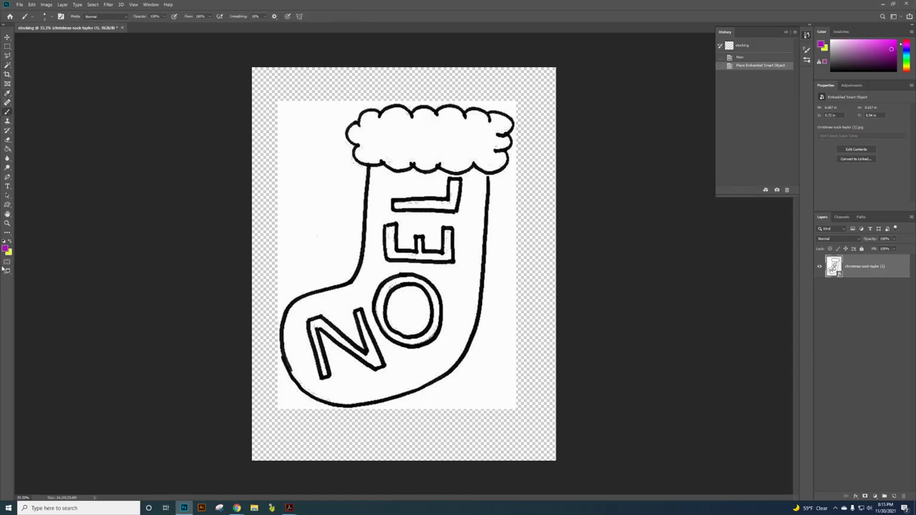
{"action": "left_click", "coordinate": [6, 249]}
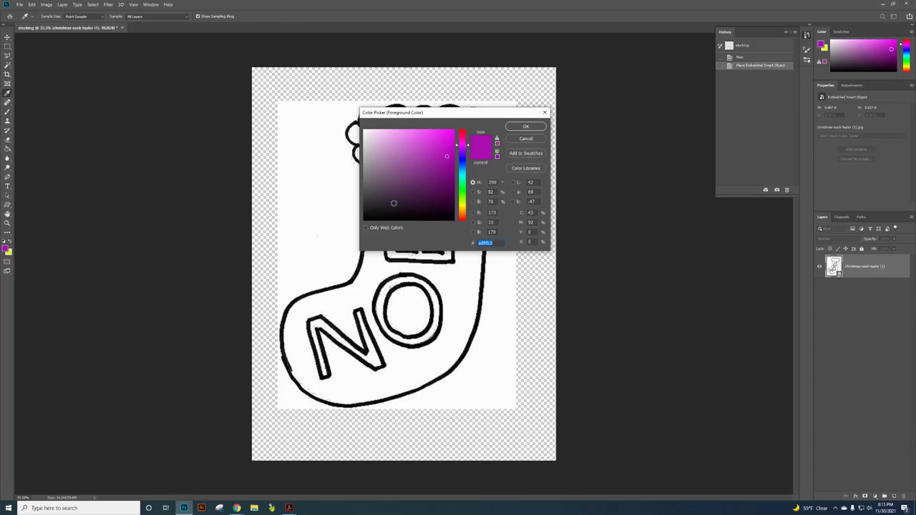
{"action": "left_click_drag", "start_coordinate": [403, 206], "coordinate": [458, 221]}
{"action": "left_click", "coordinate": [526, 127]}
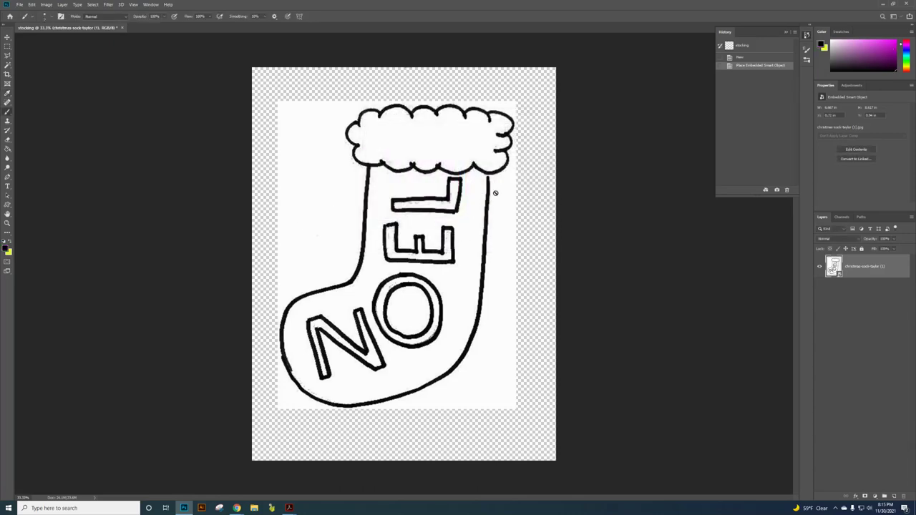
Rasterize the stocking layer and paint a black stroke joining the cuff to the outline below.
{"action": "right_click", "coordinate": [866, 282]}
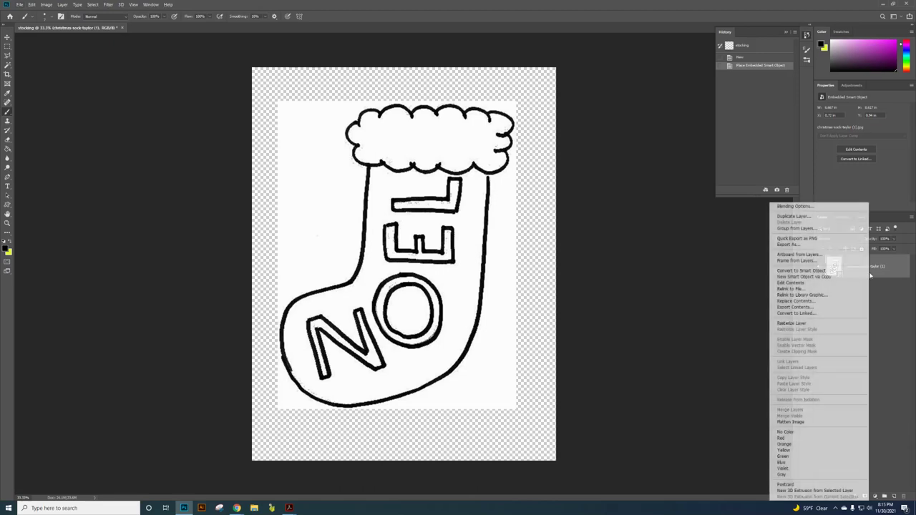
{"action": "left_click", "coordinate": [798, 323]}
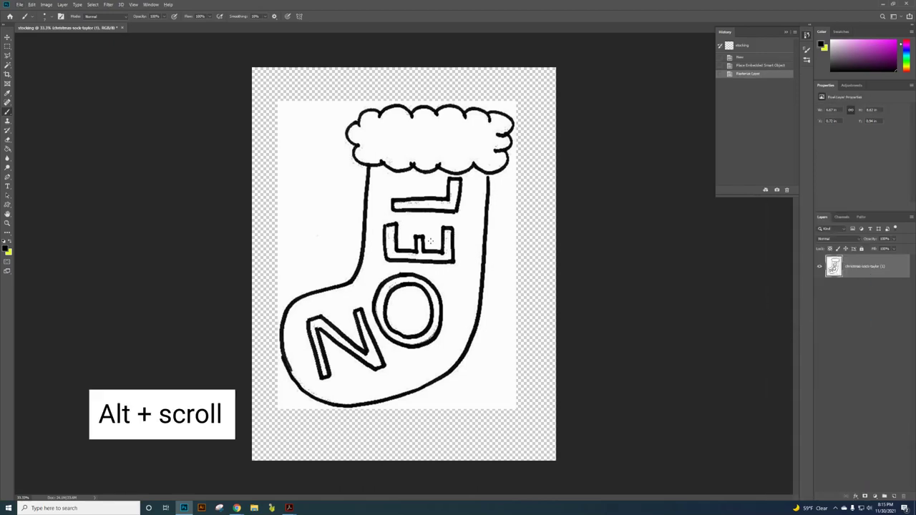
{"action": "scroll", "coordinate": [496, 169], "scroll_direction": "up", "scroll_amount": 6}
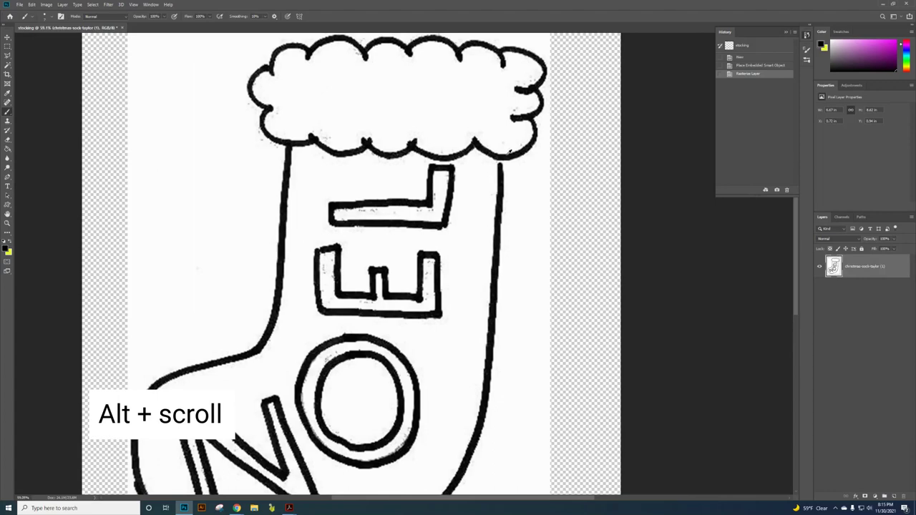
{"action": "scroll", "coordinate": [496, 169], "scroll_direction": "up", "scroll_amount": 3}
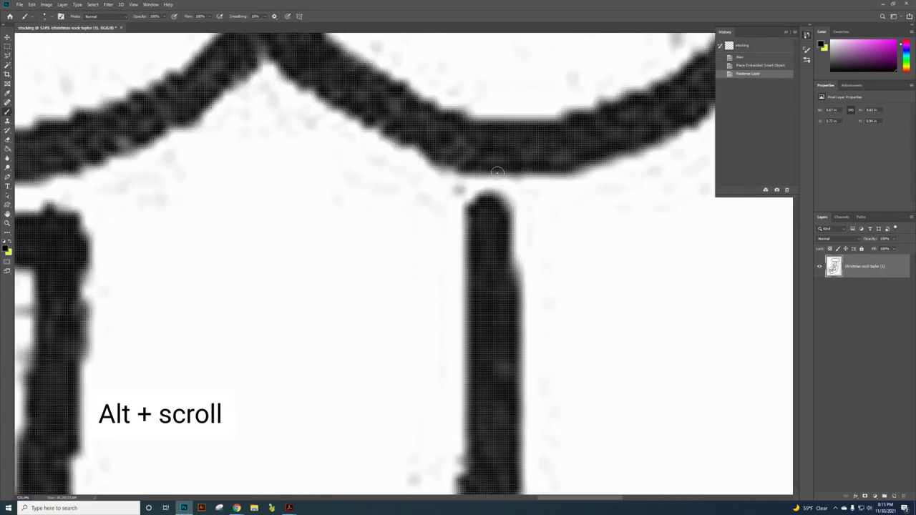
{"action": "mouse_move", "coordinate": [495, 173]}
{"action": "left_mouse_down"}
{"action": "mouse_move", "coordinate": [502, 201]}
{"action": "mouse_move", "coordinate": [496, 185]}
{"action": "mouse_move", "coordinate": [477, 190]}
{"action": "mouse_move", "coordinate": [476, 173]}
{"action": "mouse_move", "coordinate": [492, 183]}
{"action": "mouse_move", "coordinate": [486, 190]}
{"action": "mouse_move", "coordinate": [501, 178]}
{"action": "mouse_move", "coordinate": [487, 193]}
{"action": "mouse_move", "coordinate": [498, 204]}
{"action": "mouse_move", "coordinate": [492, 212]}
{"action": "left_mouse_up"}
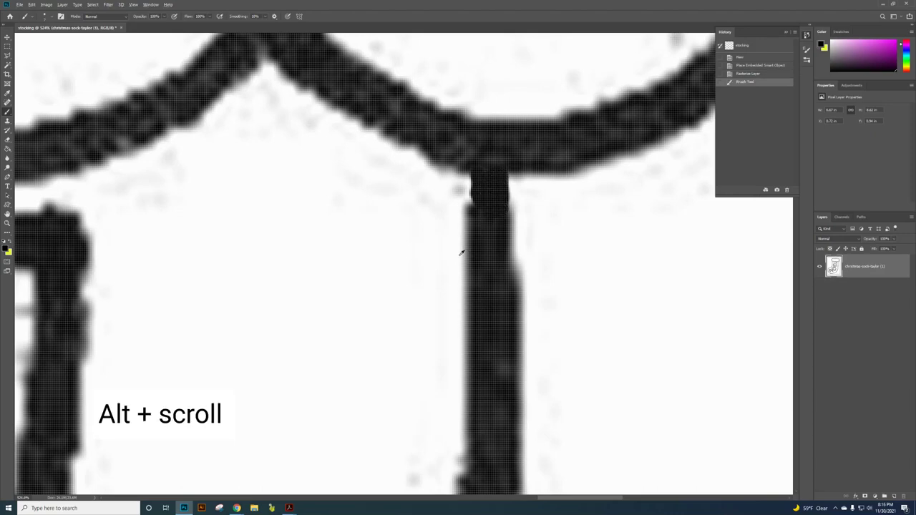
{"action": "scroll", "coordinate": [458, 254], "scroll_direction": "down", "scroll_amount": 8}
{"action": "scroll", "coordinate": [373, 255], "scroll_direction": "down", "scroll_amount": 4}
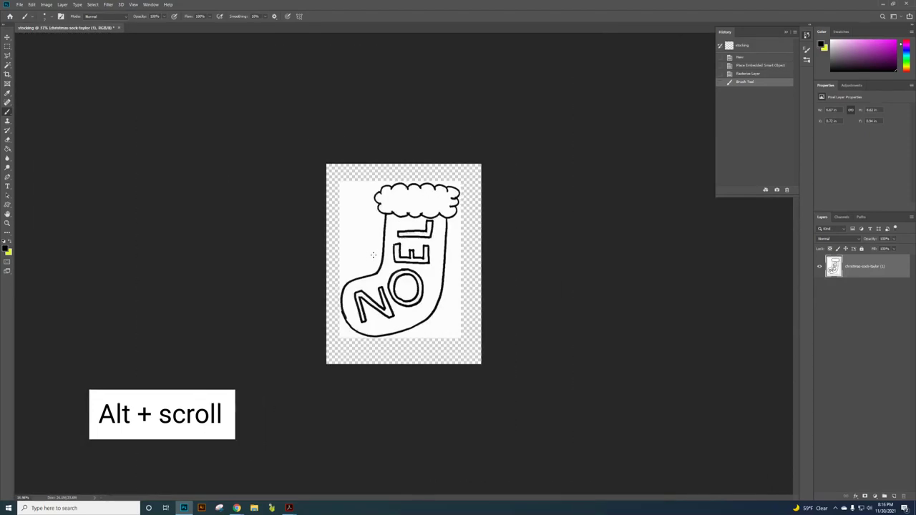
Magic Wand-select the white area outside the stocking, delete it, and deselect.
{"action": "key", "text": "w"}
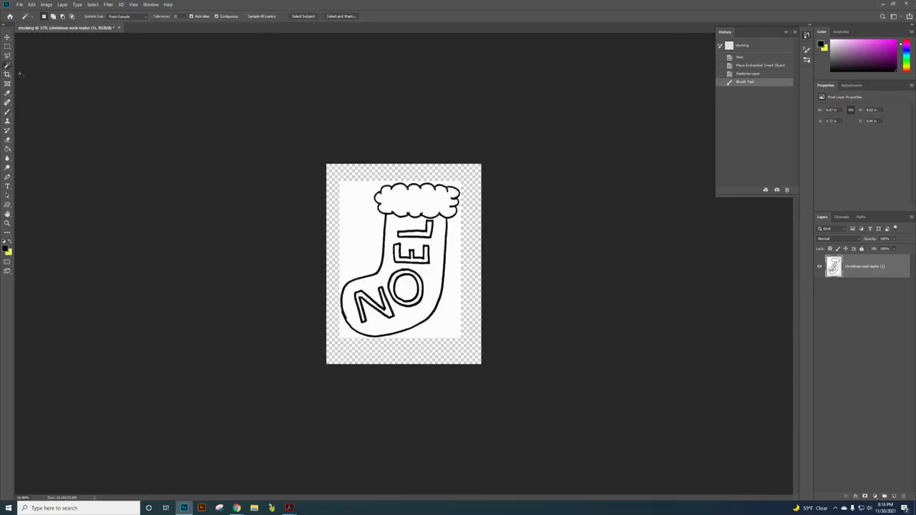
{"action": "left_click", "coordinate": [361, 221]}
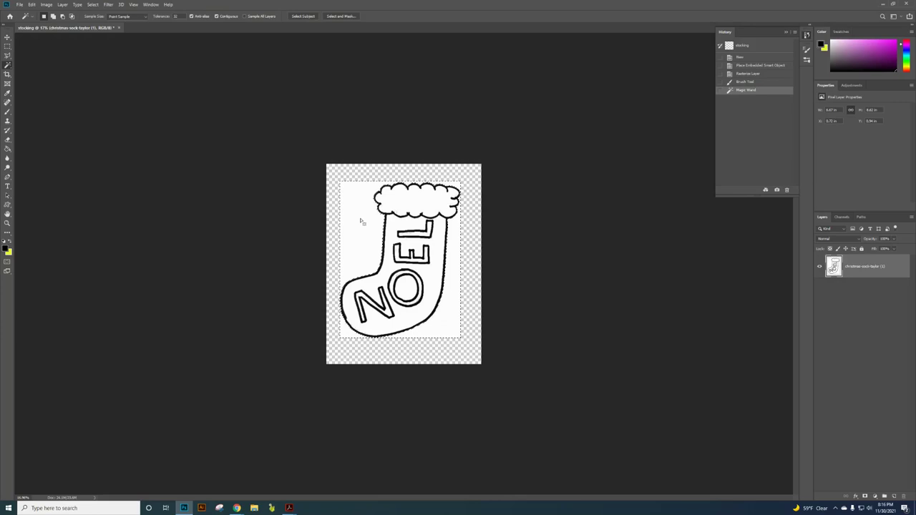
{"action": "key", "text": "Delete"}
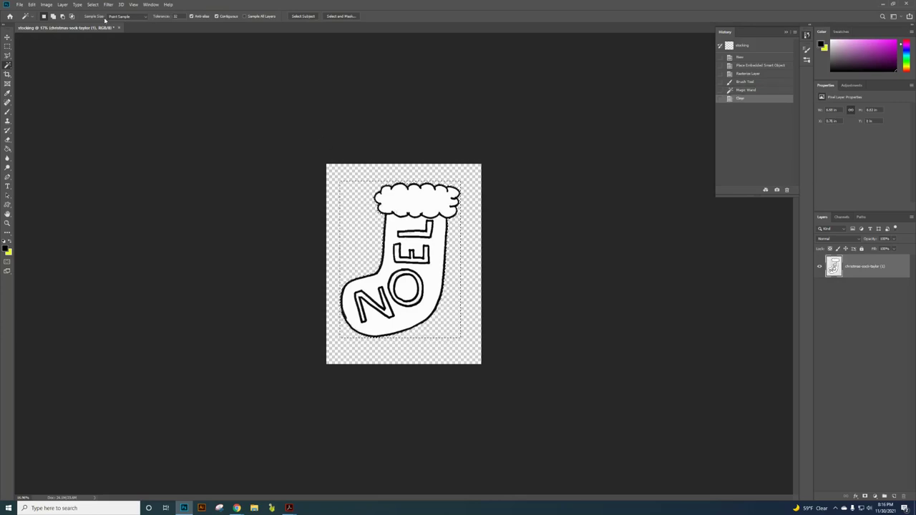
{"action": "left_click", "coordinate": [93, 5]}
{"action": "left_click", "coordinate": [99, 20]}
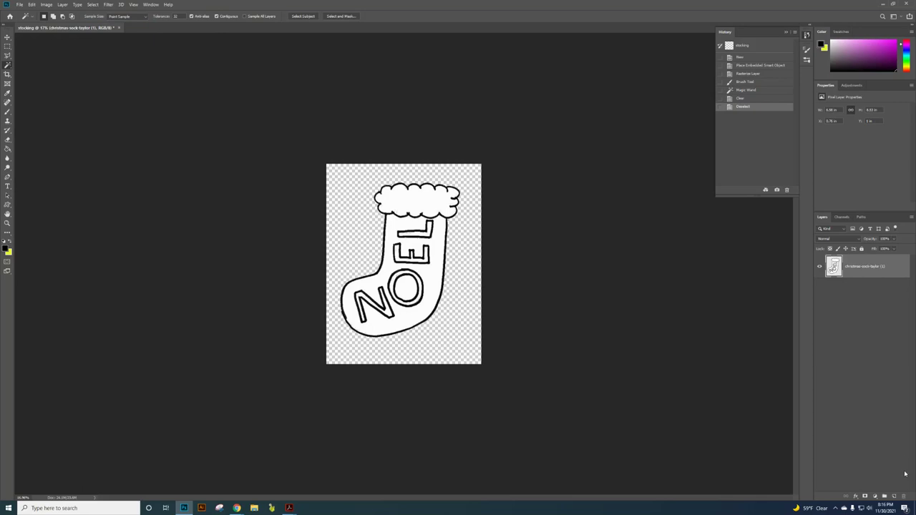
Add a blank Layer 1, move it beneath the stocking layer, and hide the stocking.
{"action": "left_click", "coordinate": [895, 496]}
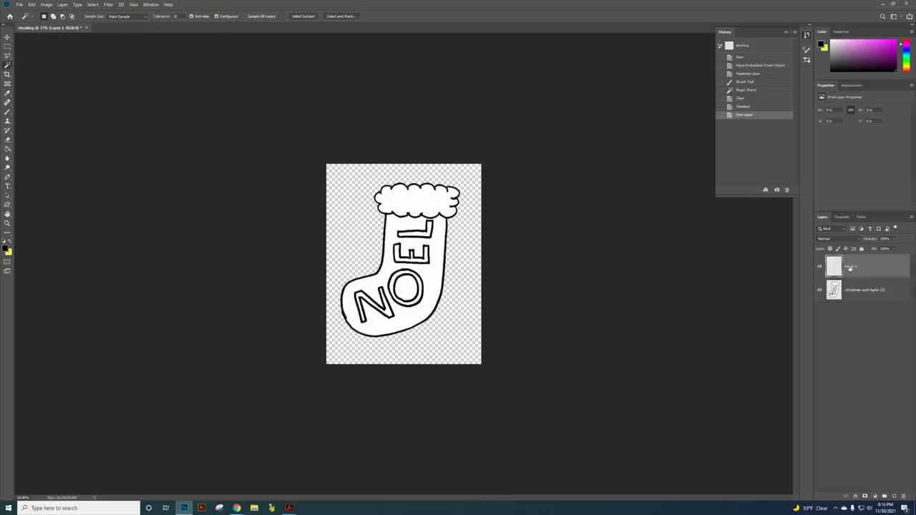
{"action": "left_click_drag", "start_coordinate": [851, 268], "coordinate": [866, 323]}
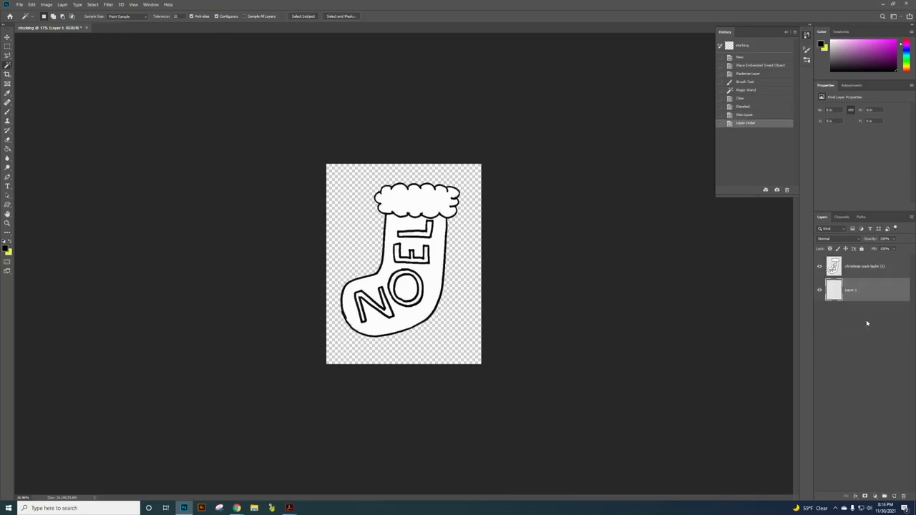
{"action": "left_click", "coordinate": [821, 266]}
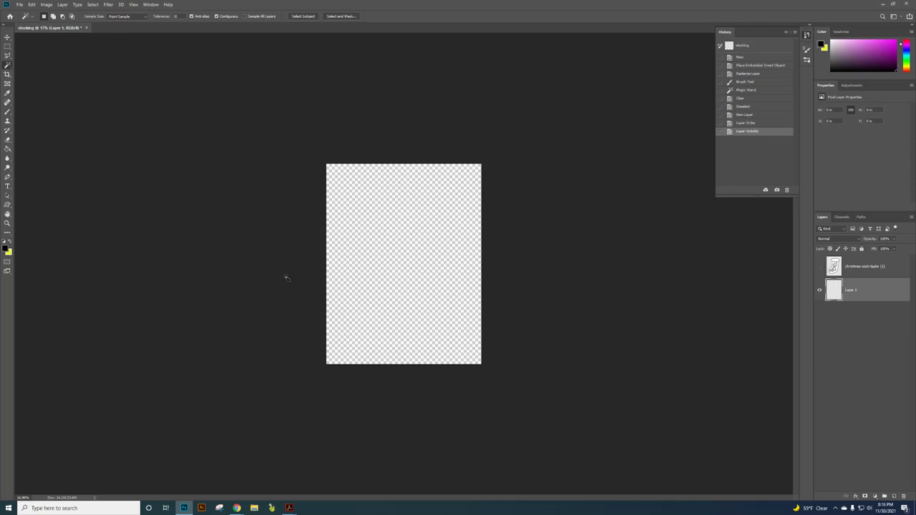
{"action": "left_click", "coordinate": [8, 149]}
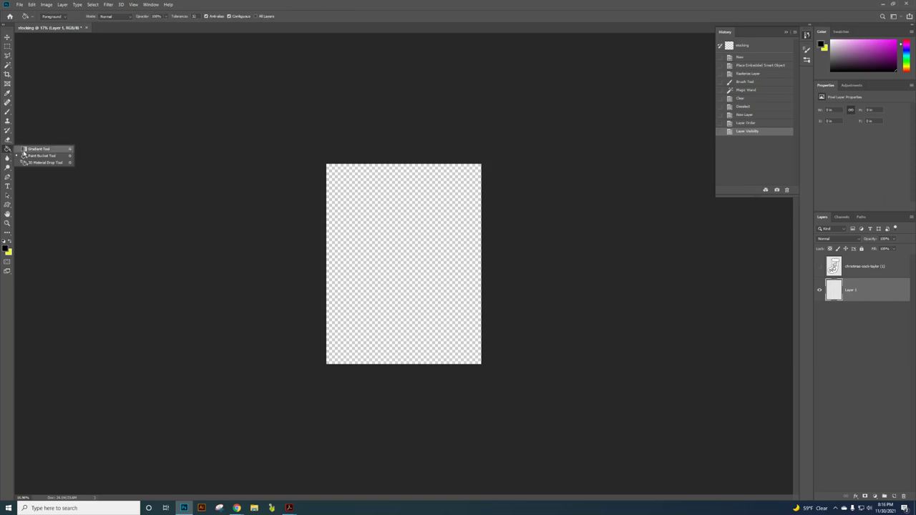
Select the Gradient Tool and set the foreground colour to magenta.
{"action": "left_click", "coordinate": [24, 149]}
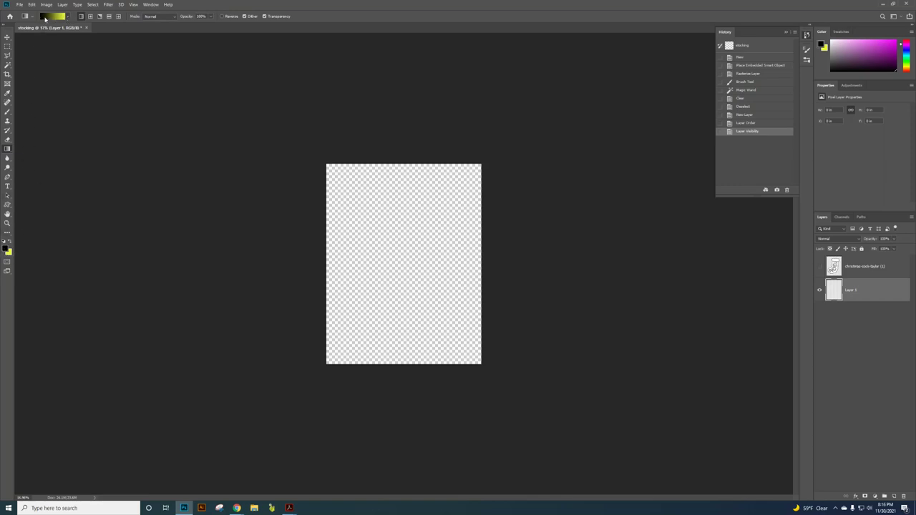
{"action": "left_click", "coordinate": [6, 249]}
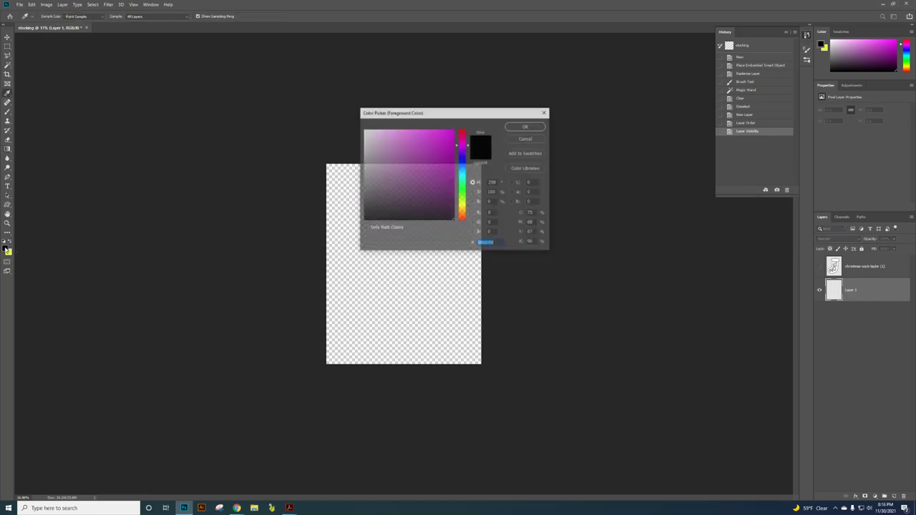
{"action": "left_click", "coordinate": [445, 147]}
{"action": "left_click", "coordinate": [530, 126]}
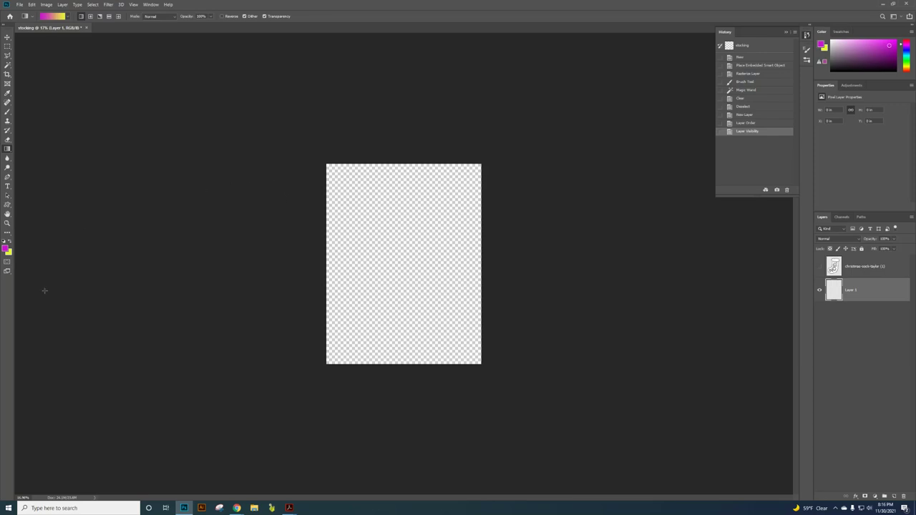
Set the background colour to a bright blue (#3aa9f7).
{"action": "left_click", "coordinate": [9, 252]}
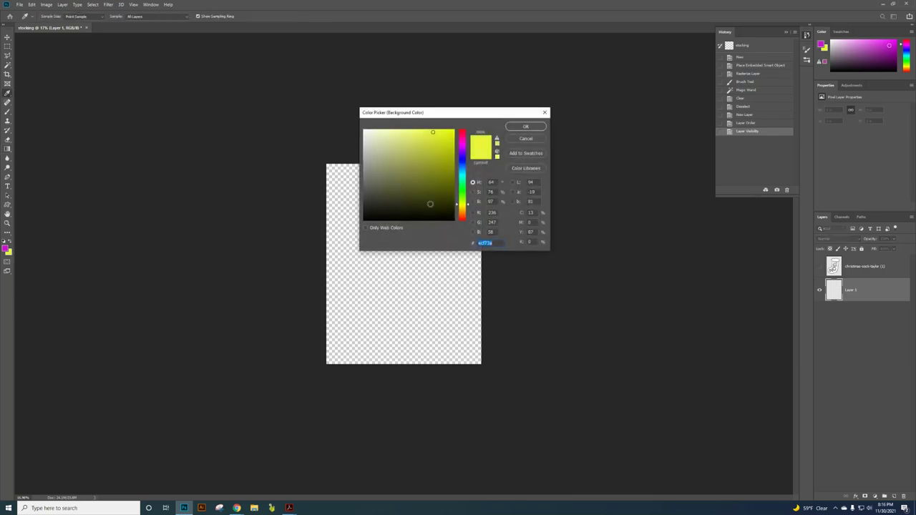
{"action": "left_click", "coordinate": [461, 190]}
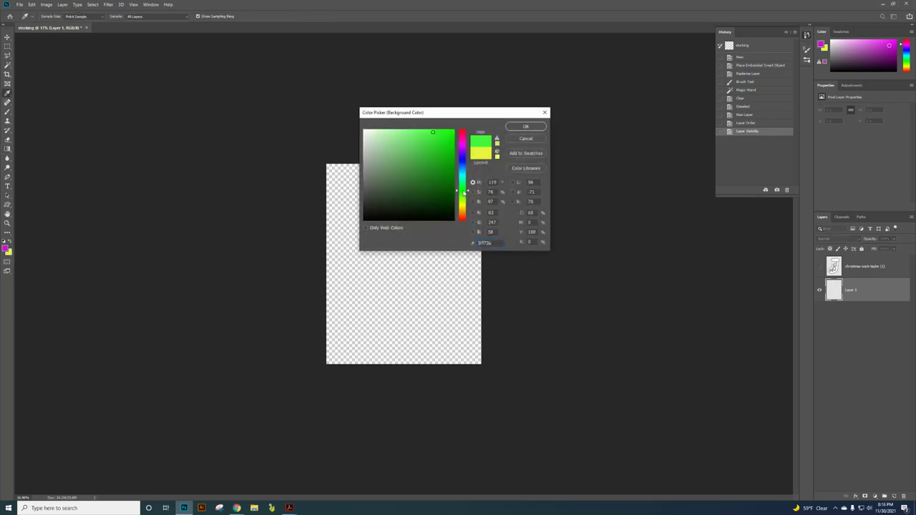
{"action": "left_click", "coordinate": [462, 169]}
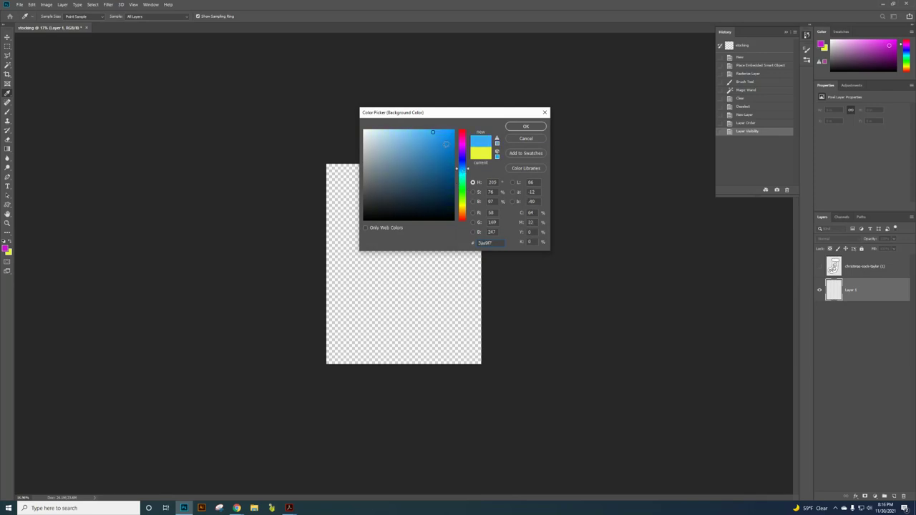
{"action": "left_click", "coordinate": [447, 139]}
{"action": "left_click", "coordinate": [527, 126]}
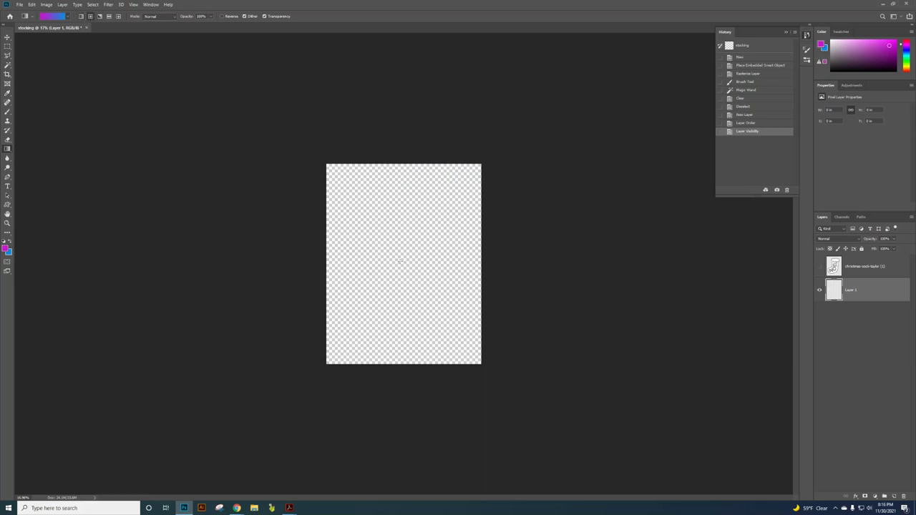
Draw a diagonal magenta-to-blue linear gradient across Layer 1, redrawing until it blends smoothly.
{"action": "left_click_drag", "start_coordinate": [398, 246], "coordinate": [366, 213]}
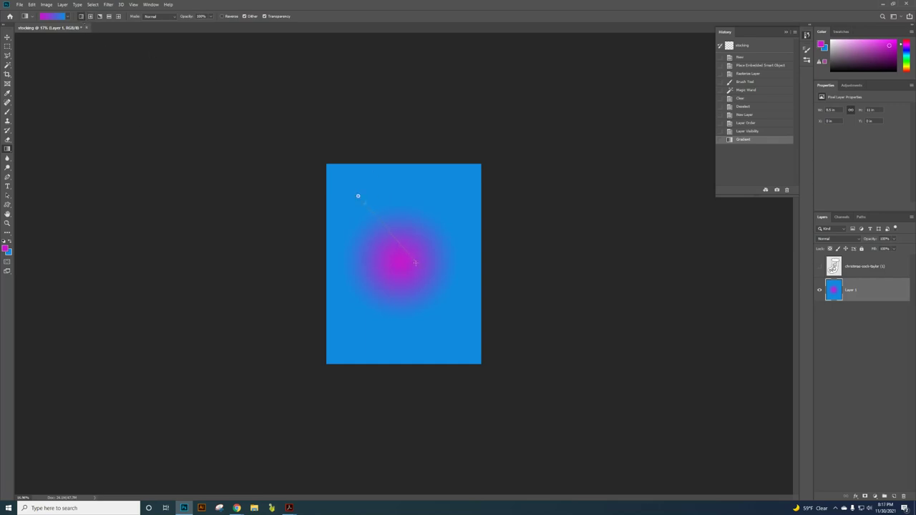
{"action": "left_click_drag", "start_coordinate": [463, 342], "coordinate": [463, 343]}
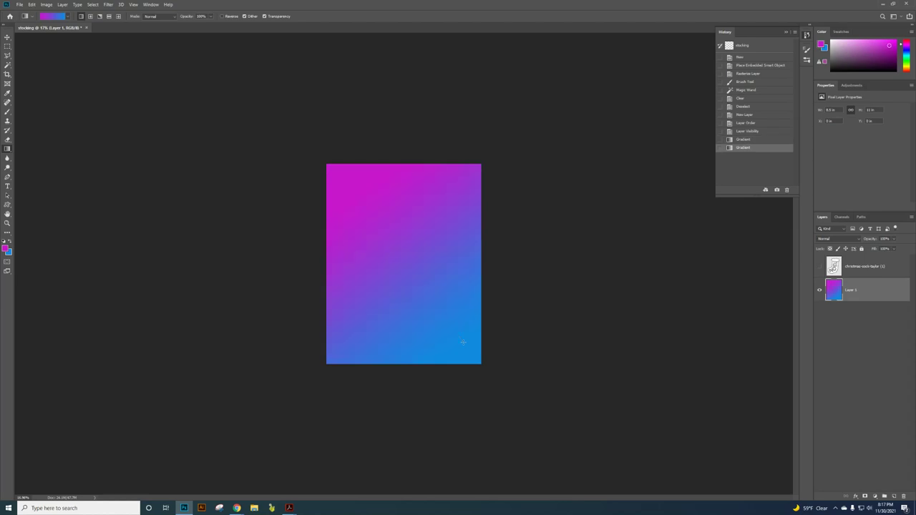
{"action": "left_click_drag", "start_coordinate": [409, 264], "coordinate": [412, 268]}
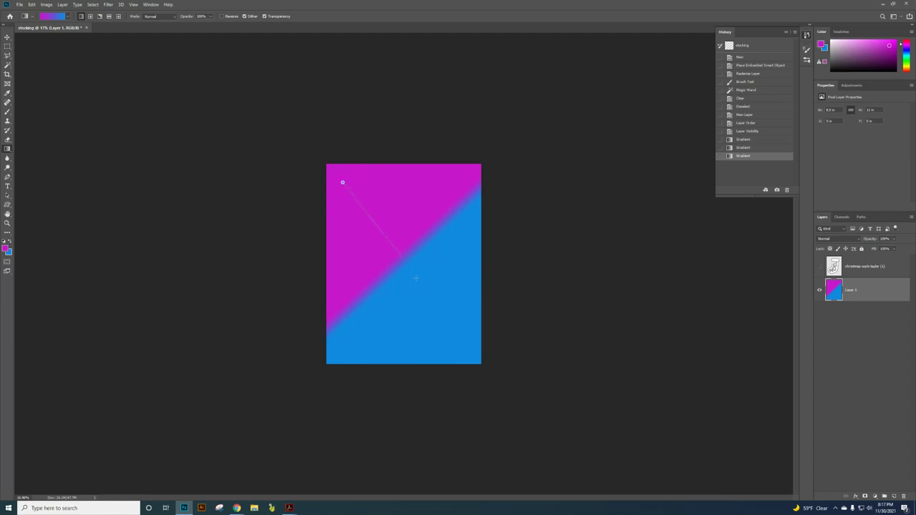
{"action": "left_click_drag", "start_coordinate": [456, 344], "coordinate": [445, 332]}
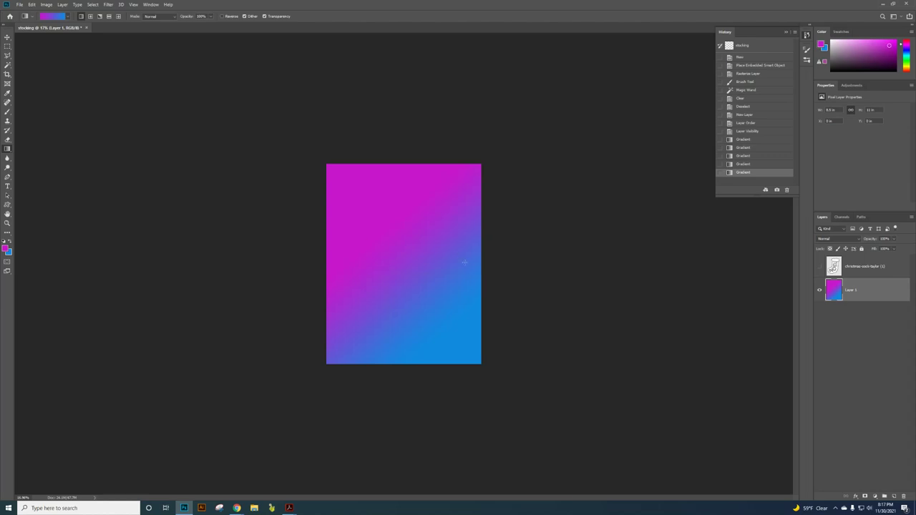
Show the stocking layer again and set the foreground colour to red.
{"action": "left_click", "coordinate": [820, 269]}
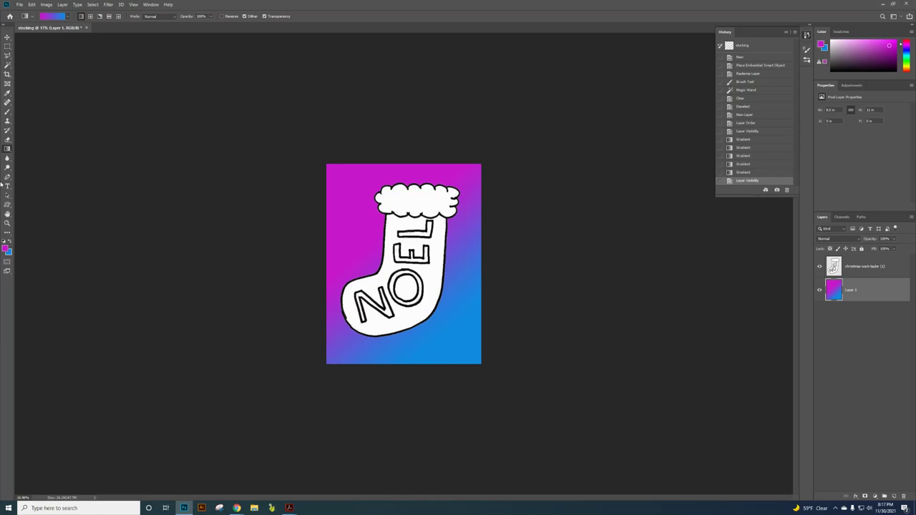
{"action": "left_click", "coordinate": [5, 248]}
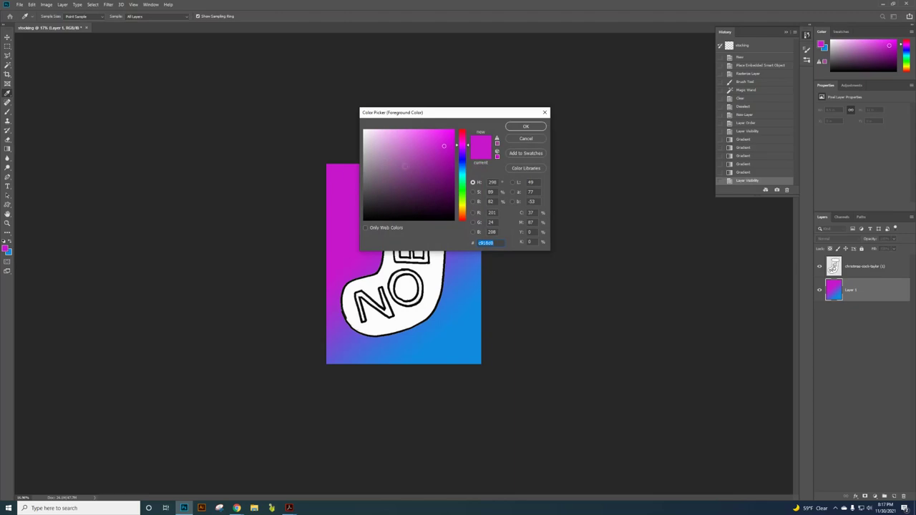
{"action": "left_click_drag", "start_coordinate": [466, 141], "coordinate": [466, 129]}
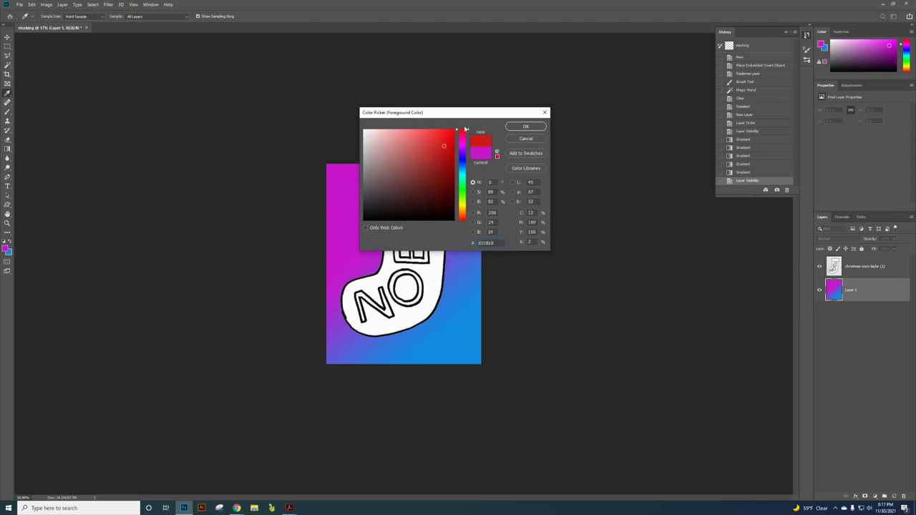
{"action": "left_click", "coordinate": [527, 126]}
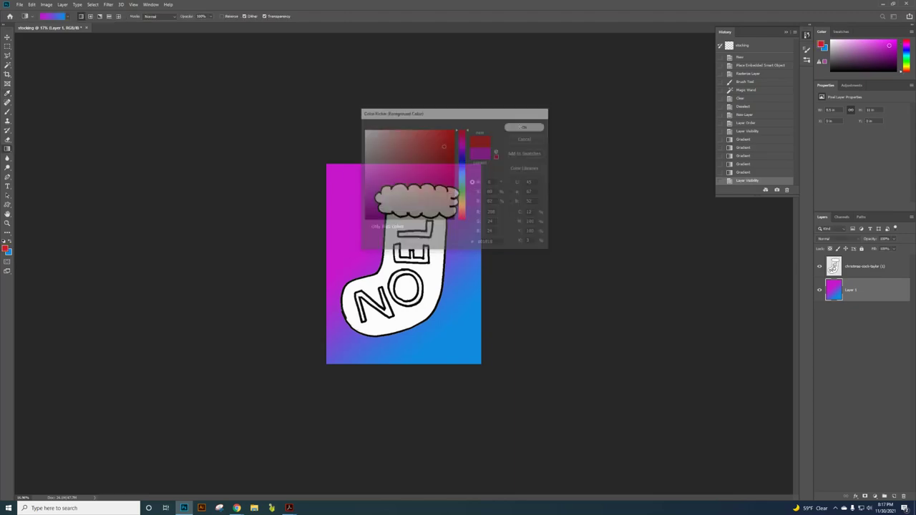
With the Paint Bucket on the stocking layer, fill the stocking body and the O's centre red.
{"action": "right_click", "coordinate": [8, 150]}
{"action": "left_click", "coordinate": [40, 158]}
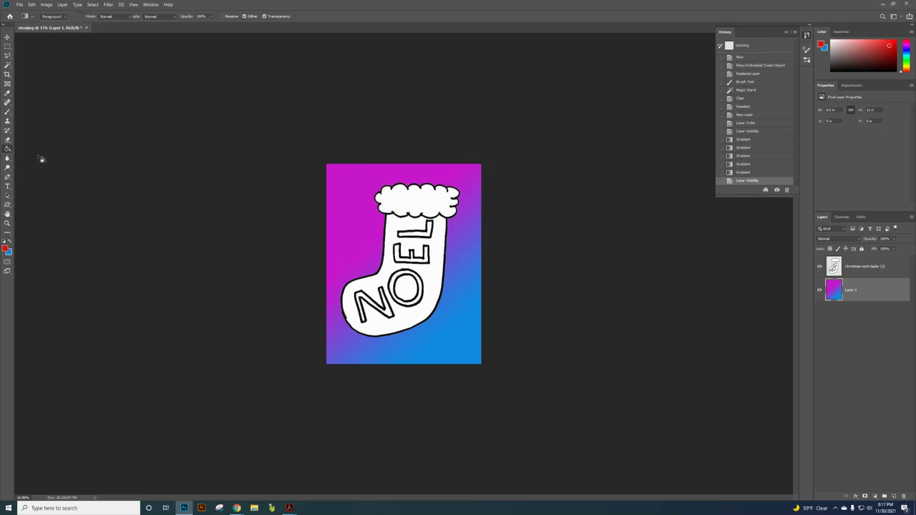
{"action": "left_click", "coordinate": [394, 234]}
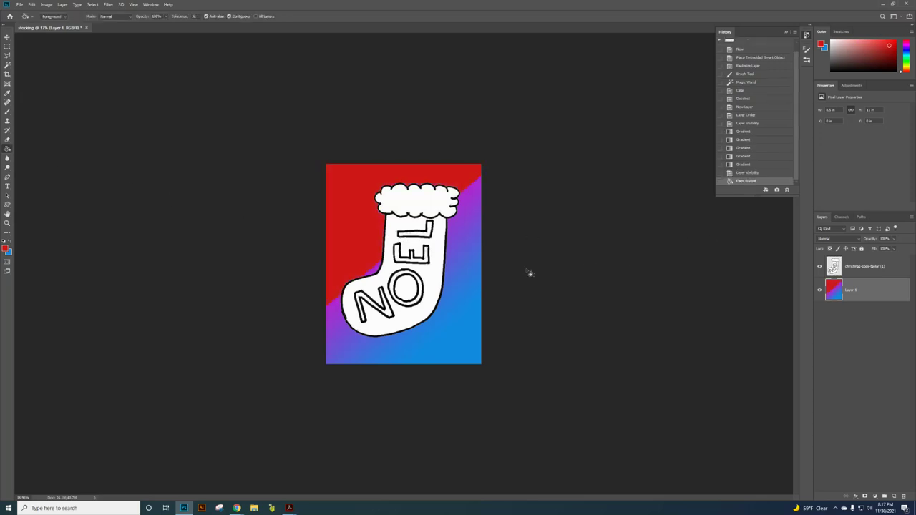
{"action": "left_click", "coordinate": [32, 4]}
{"action": "left_click", "coordinate": [35, 13]}
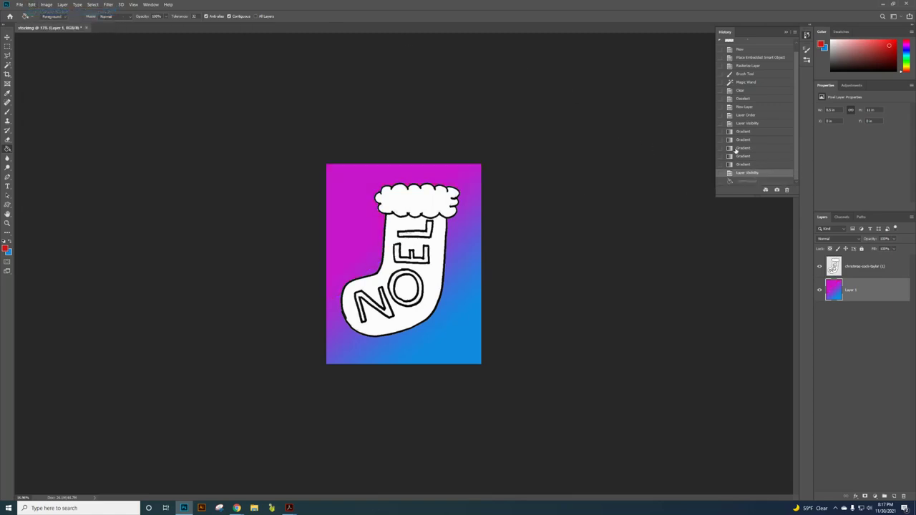
{"action": "left_click", "coordinate": [847, 270]}
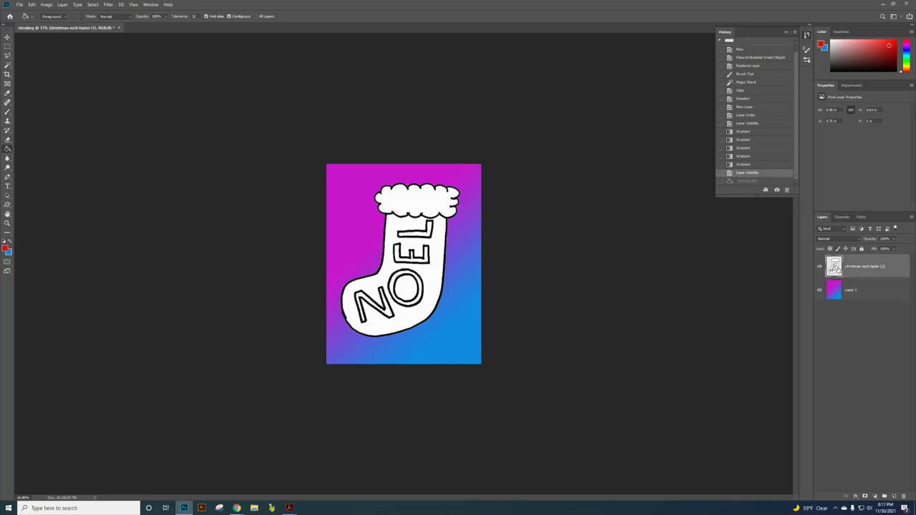
{"action": "left_click", "coordinate": [392, 273]}
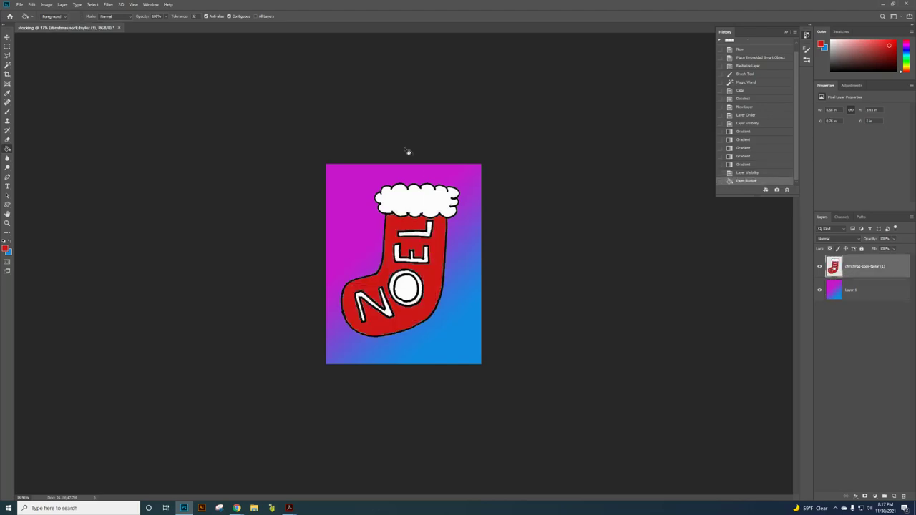
{"action": "left_click", "coordinate": [411, 292]}
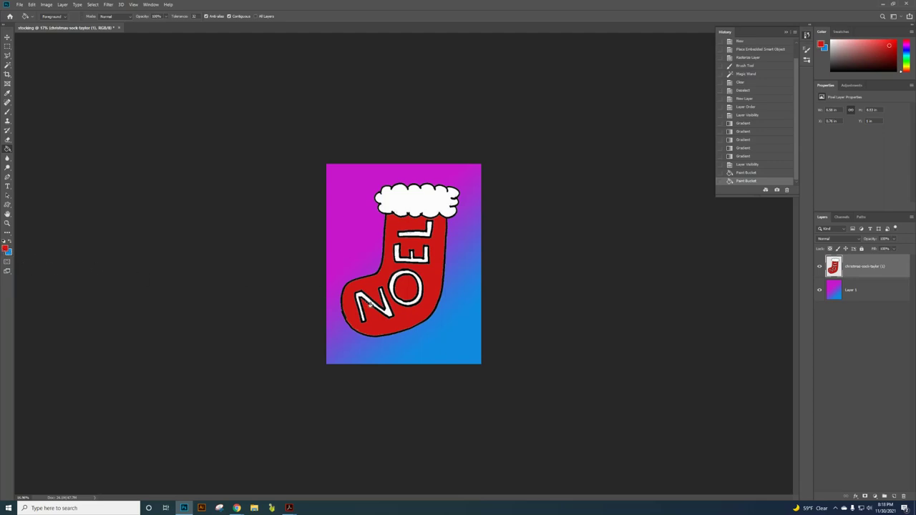
Set the foreground to green and fill the letter O with it.
{"action": "left_click", "coordinate": [6, 248]}
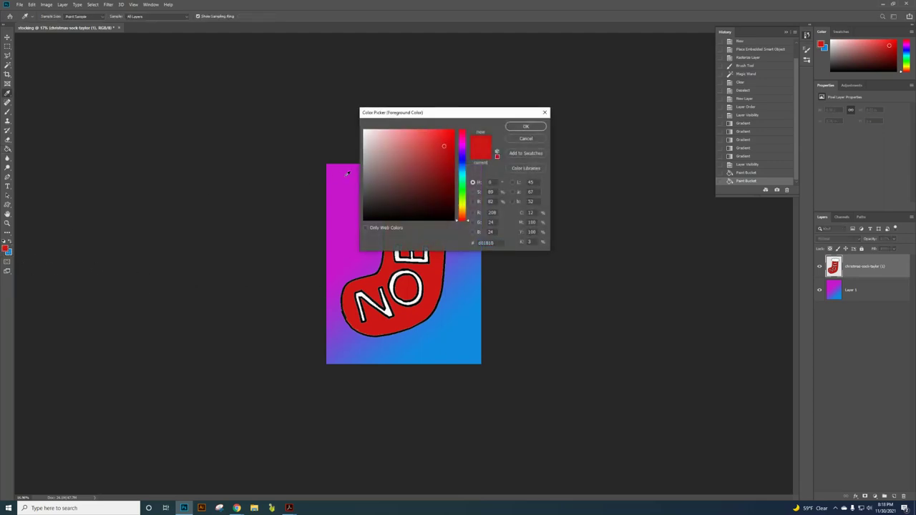
{"action": "left_click", "coordinate": [463, 190]}
{"action": "left_click", "coordinate": [515, 126]}
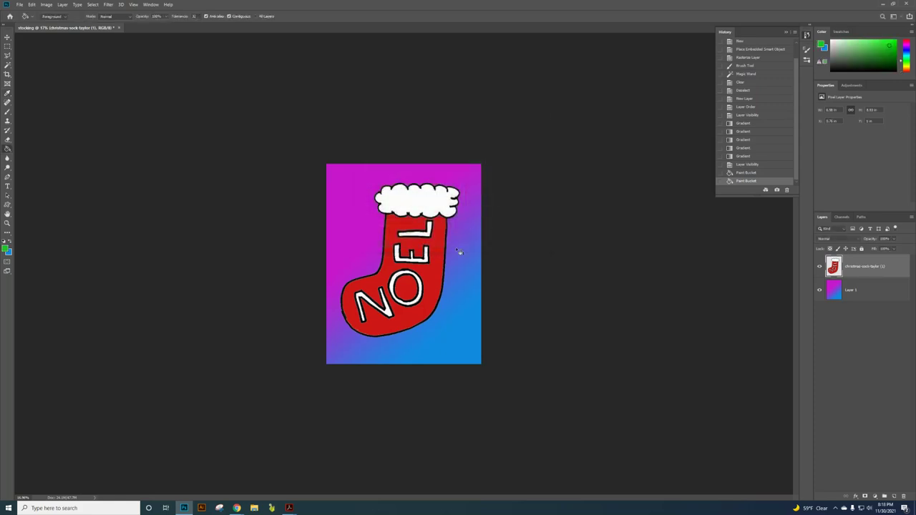
{"action": "left_click", "coordinate": [423, 293]}
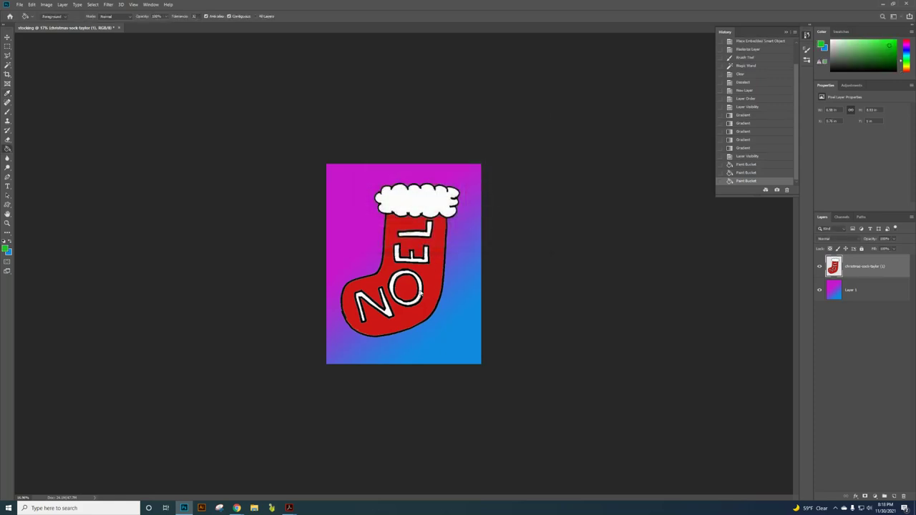
Pick a bright yellow-green foreground and fill the E and L letters.
{"action": "left_click", "coordinate": [7, 249]}
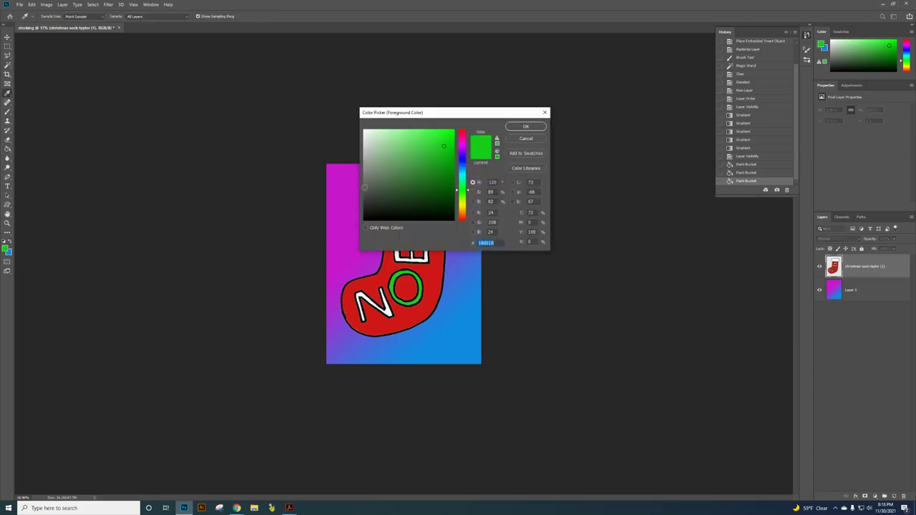
{"action": "left_click", "coordinate": [464, 204]}
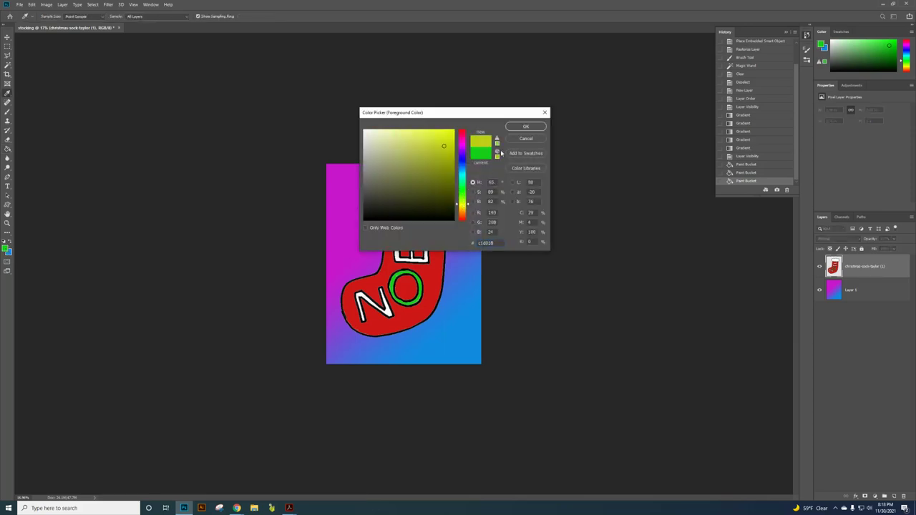
{"action": "left_click", "coordinate": [447, 136]}
{"action": "left_click", "coordinate": [526, 127]}
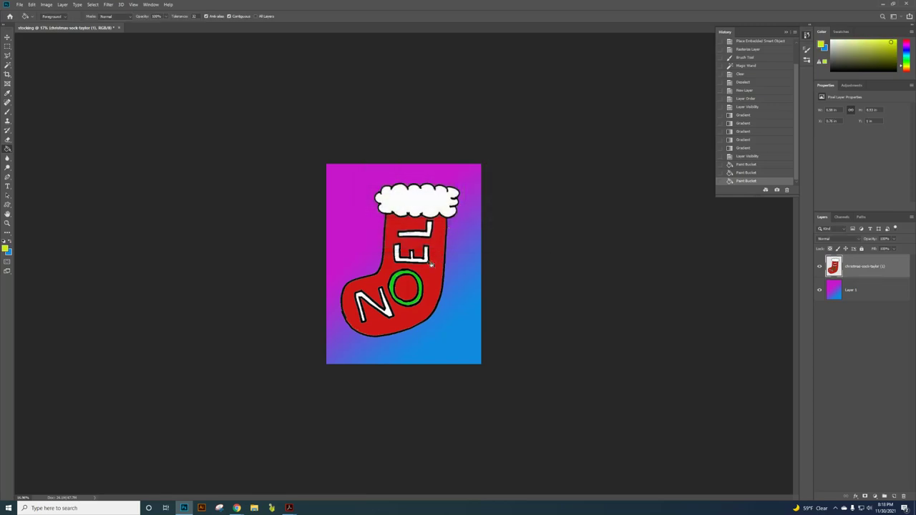
{"action": "left_click", "coordinate": [432, 265]}
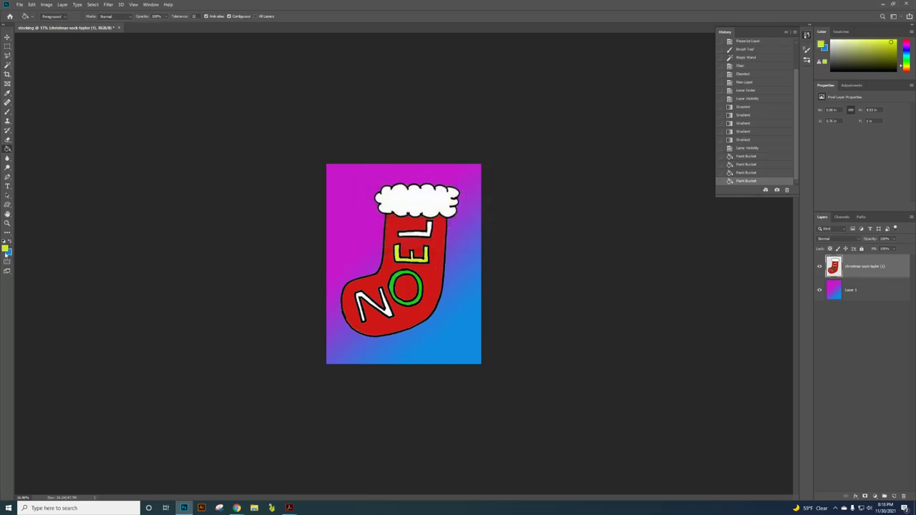
Set the foreground to blue and fill the letter N.
{"action": "left_click", "coordinate": [5, 247]}
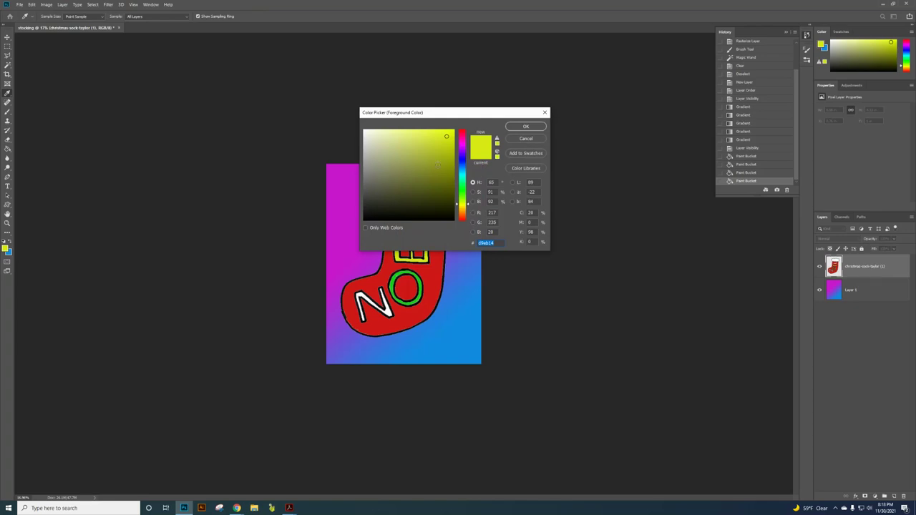
{"action": "mouse_move", "coordinate": [464, 149]}
{"action": "left_mouse_down"}
{"action": "mouse_move", "coordinate": [465, 137]}
{"action": "mouse_move", "coordinate": [467, 202]}
{"action": "mouse_move", "coordinate": [463, 143]}
{"action": "mouse_move", "coordinate": [465, 163]}
{"action": "left_mouse_up"}
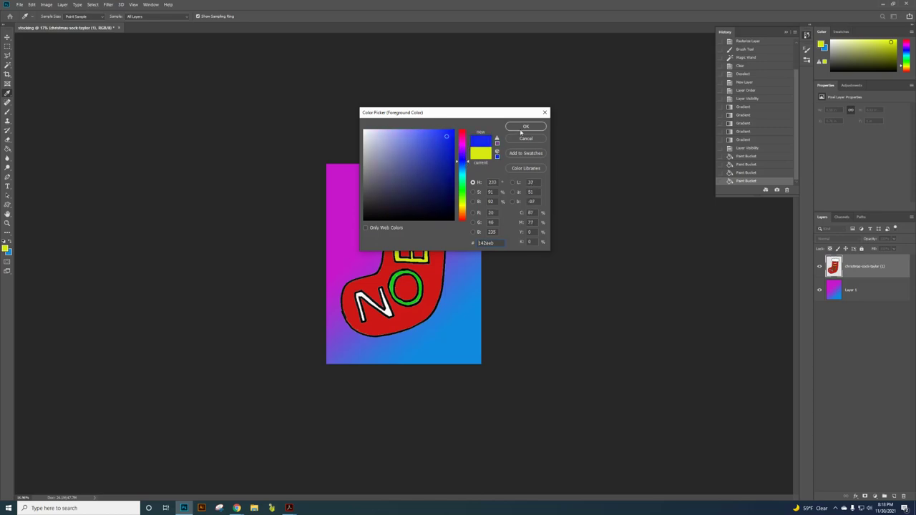
{"action": "left_click", "coordinate": [523, 129]}
{"action": "left_click", "coordinate": [388, 313]}
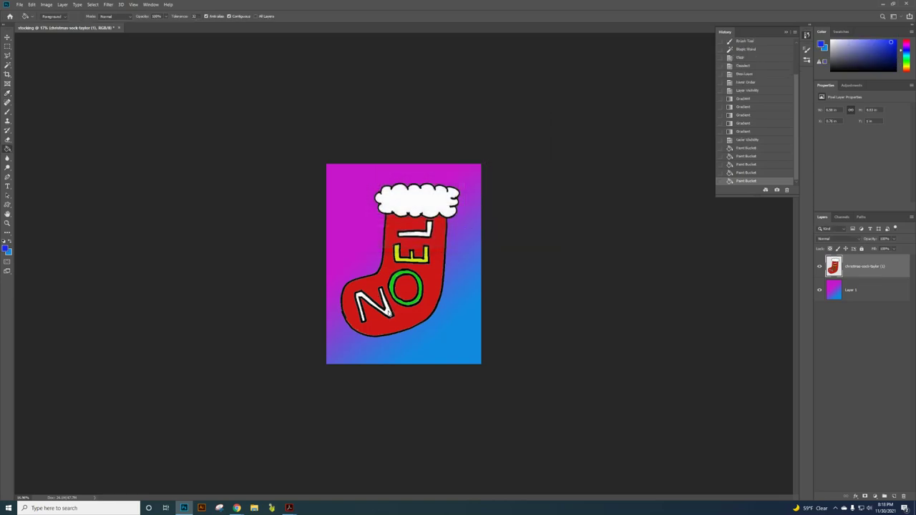
Set the foreground to magenta and fill the letter L with the Paint Bucket.
{"action": "left_click", "coordinate": [8, 250]}
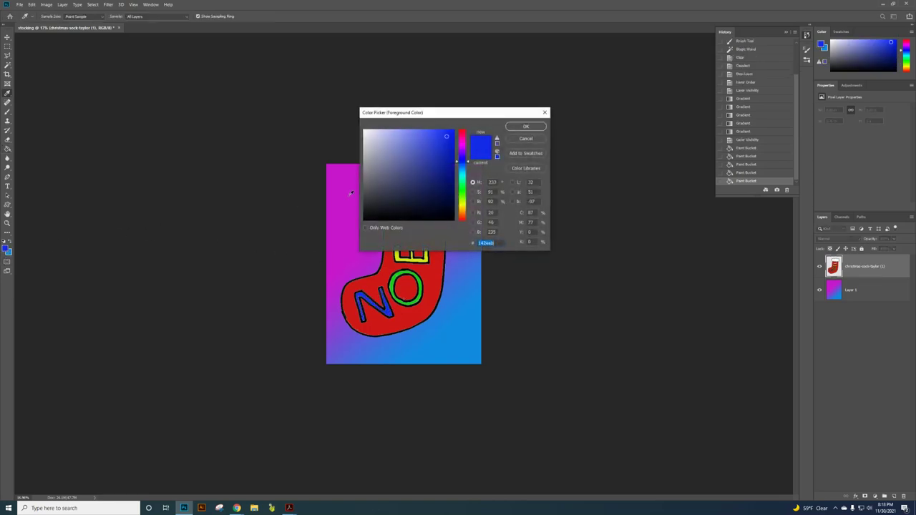
{"action": "left_click", "coordinate": [464, 188]}
{"action": "left_click_drag", "start_coordinate": [466, 190], "coordinate": [467, 146]}
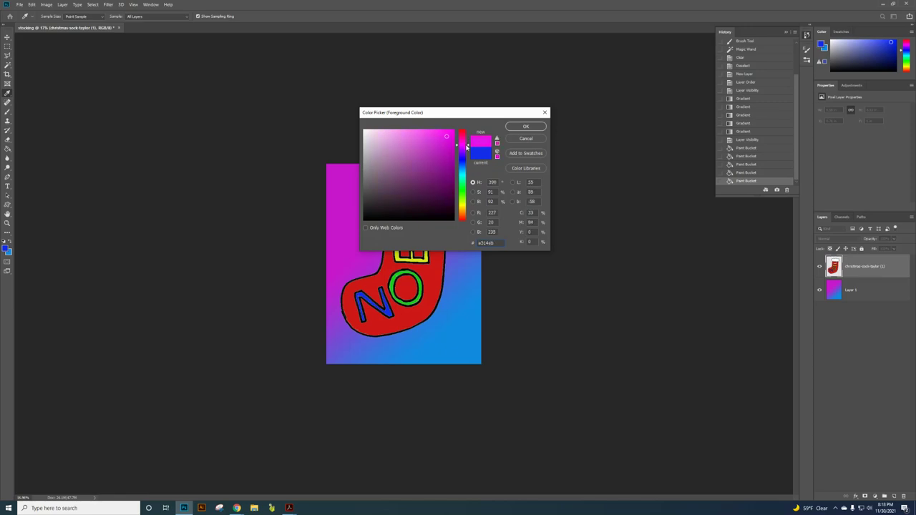
{"action": "left_click", "coordinate": [525, 126]}
{"action": "key", "text": "g"}
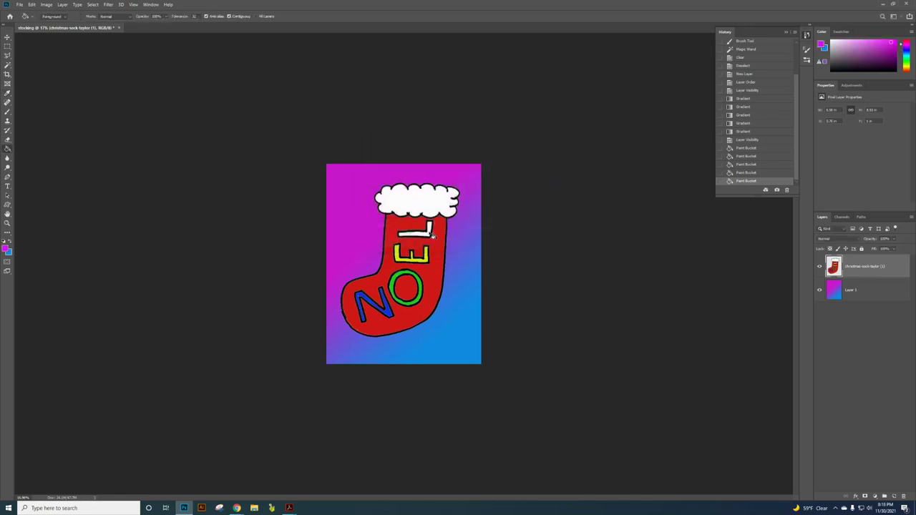
{"action": "left_click", "coordinate": [429, 234]}
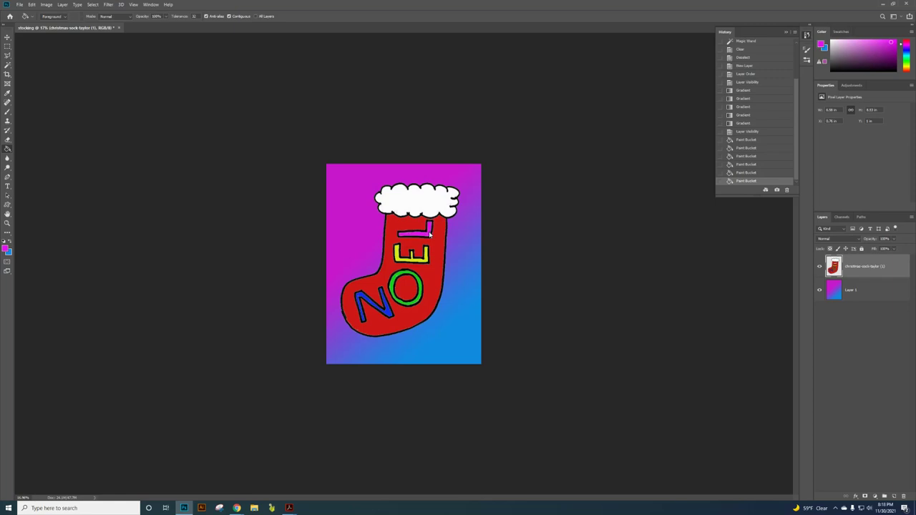
Open the fx Add a layer style menu at the bottom of the Layers panel.
{"action": "left_click", "coordinate": [856, 497]}
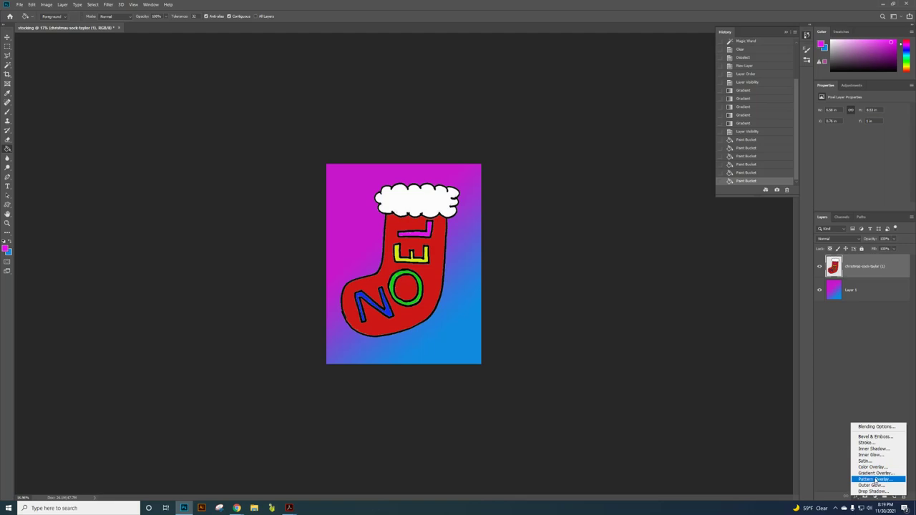
Add an Outer Glow to the stocking layer, with Drop Shadow off and the glow colour white.
{"action": "left_click", "coordinate": [880, 487]}
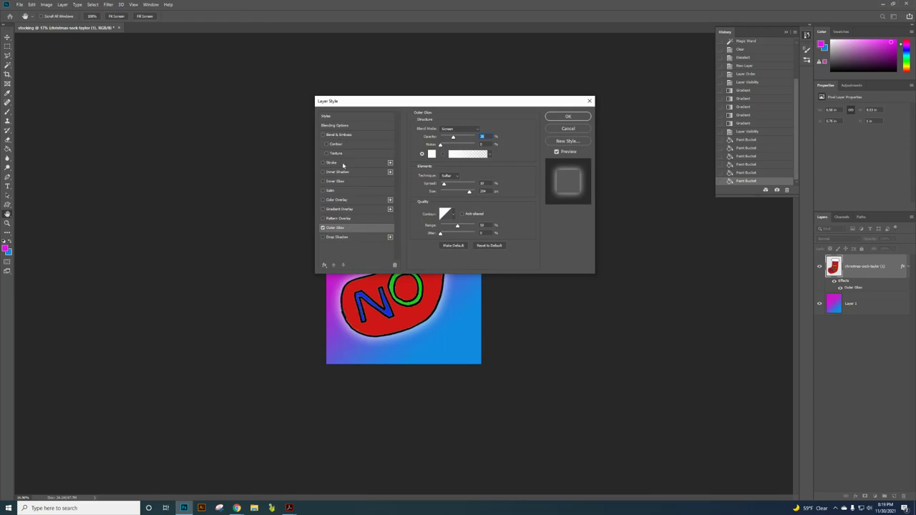
{"action": "left_click", "coordinate": [338, 237]}
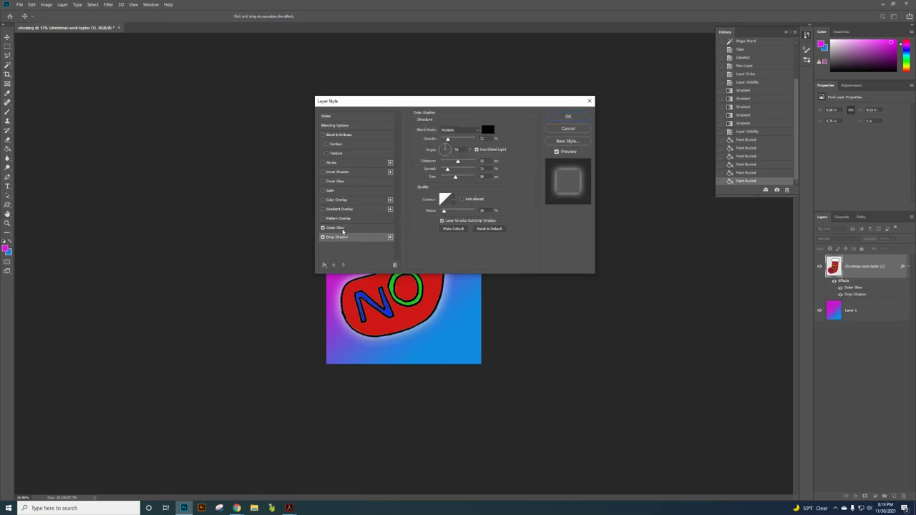
{"action": "left_click", "coordinate": [323, 238]}
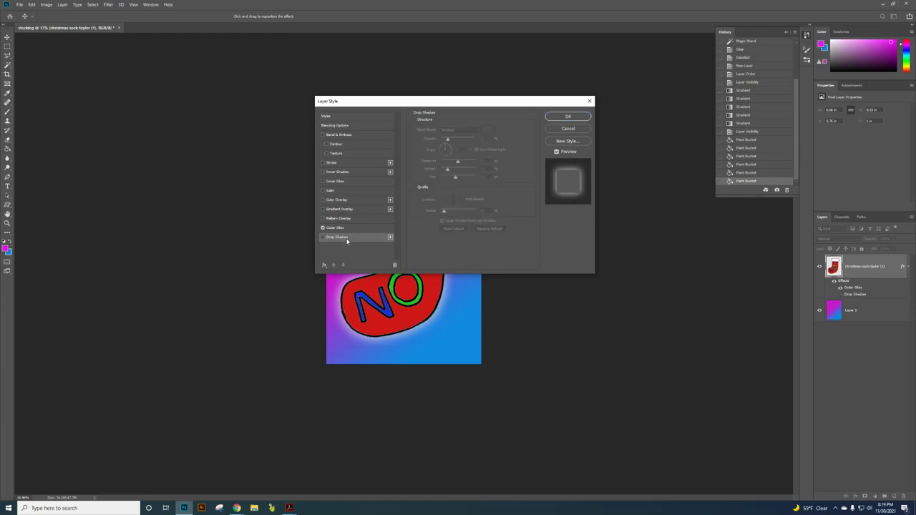
{"action": "left_click", "coordinate": [341, 228]}
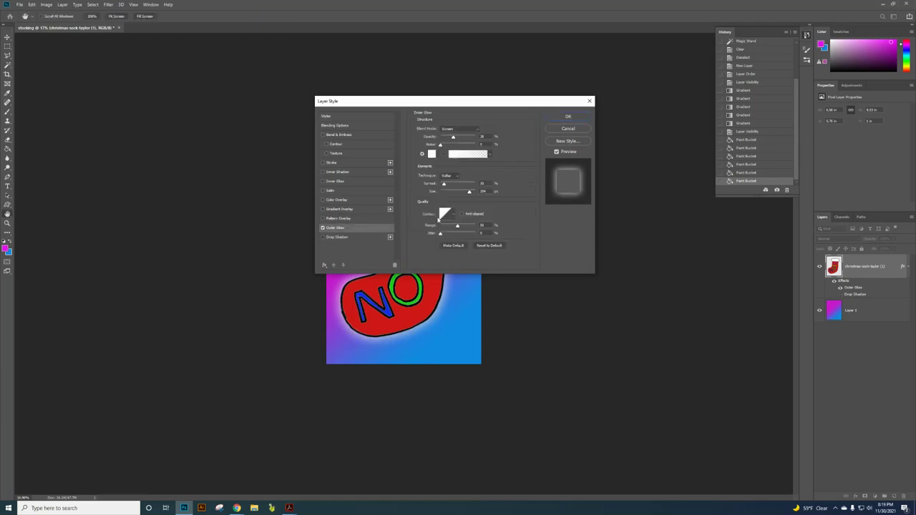
{"action": "left_click", "coordinate": [432, 155]}
{"action": "mouse_move", "coordinate": [428, 177]}
{"action": "left_mouse_down"}
{"action": "mouse_move", "coordinate": [407, 176]}
{"action": "mouse_move", "coordinate": [416, 161]}
{"action": "left_mouse_up"}
{"action": "left_click", "coordinate": [528, 139]}
Enlarge the glow's Size with the Softer technique and apply the Outer Glow.
{"action": "left_click_drag", "start_coordinate": [469, 192], "coordinate": [428, 195]}
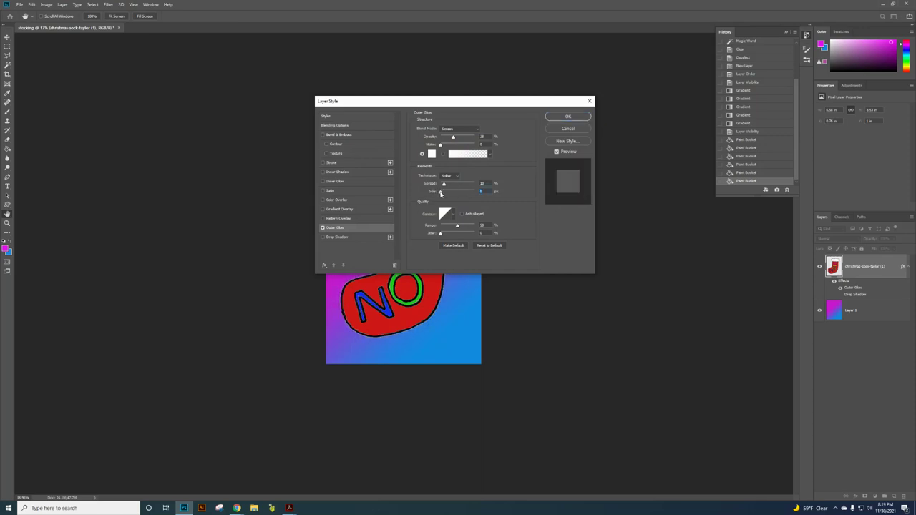
{"action": "mouse_move", "coordinate": [440, 194]}
{"action": "left_mouse_down"}
{"action": "mouse_move", "coordinate": [484, 194]}
{"action": "mouse_move", "coordinate": [449, 185]}
{"action": "left_mouse_up"}
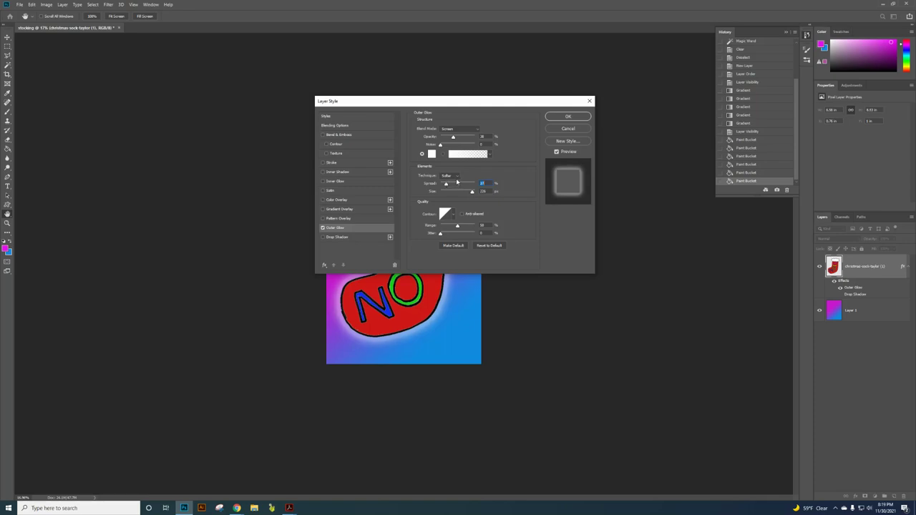
{"action": "left_click", "coordinate": [459, 179]}
{"action": "left_click", "coordinate": [459, 180]}
{"action": "mouse_move", "coordinate": [472, 195]}
{"action": "left_mouse_down"}
{"action": "mouse_move", "coordinate": [462, 194]}
{"action": "mouse_move", "coordinate": [480, 195]}
{"action": "left_mouse_up"}
{"action": "left_click", "coordinate": [568, 117]}
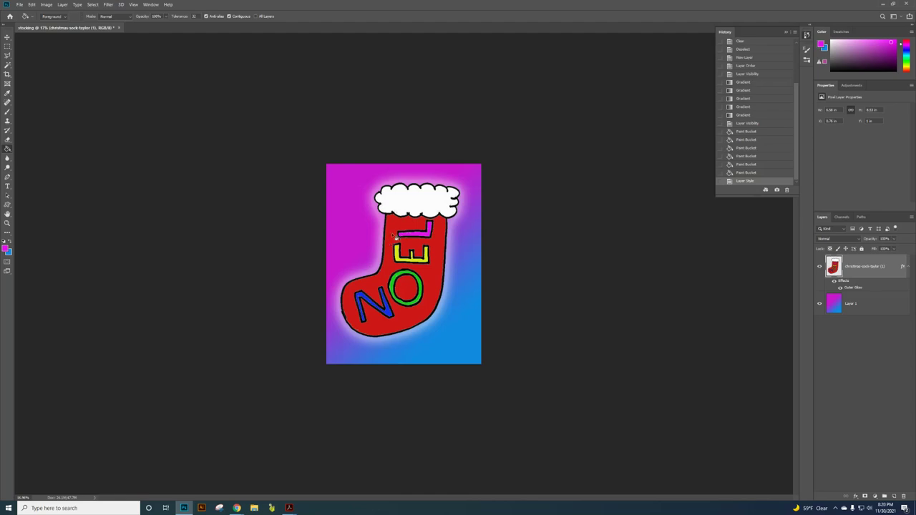
Save a JPEG copy named stocking.jpg in the A1 folder at quality 5 (Medium).
{"action": "left_click", "coordinate": [21, 6]}
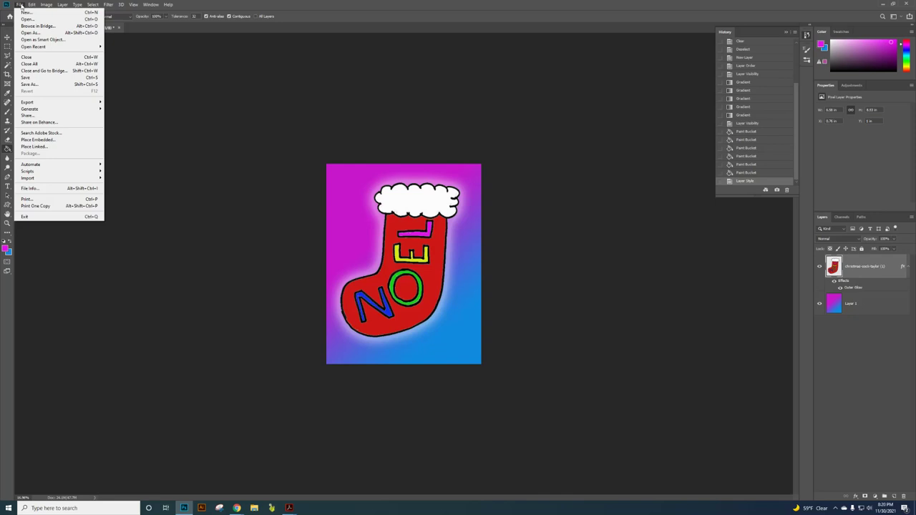
{"action": "left_click", "coordinate": [37, 86]}
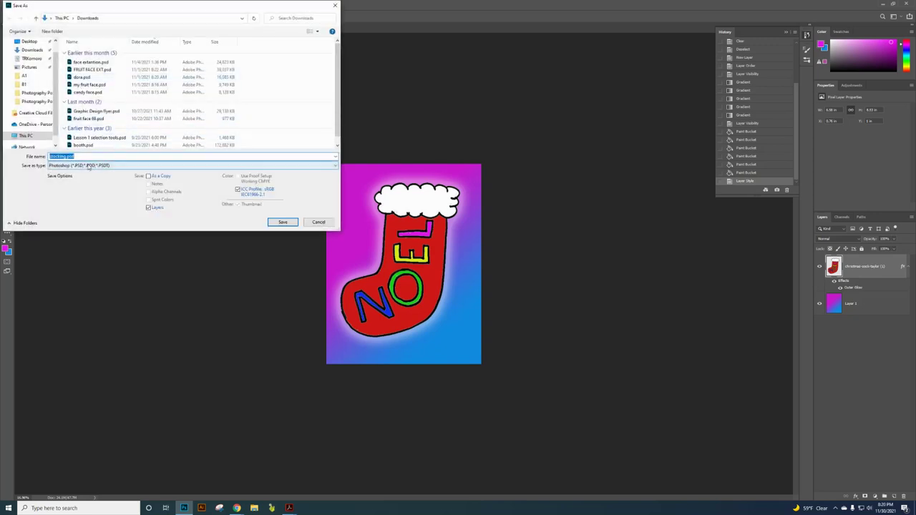
{"action": "left_click", "coordinate": [89, 166]}
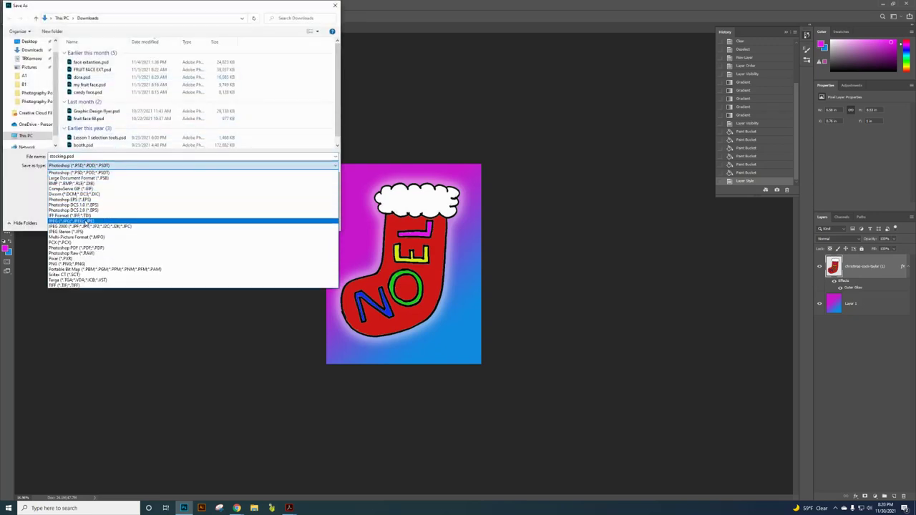
{"action": "left_click", "coordinate": [85, 221]}
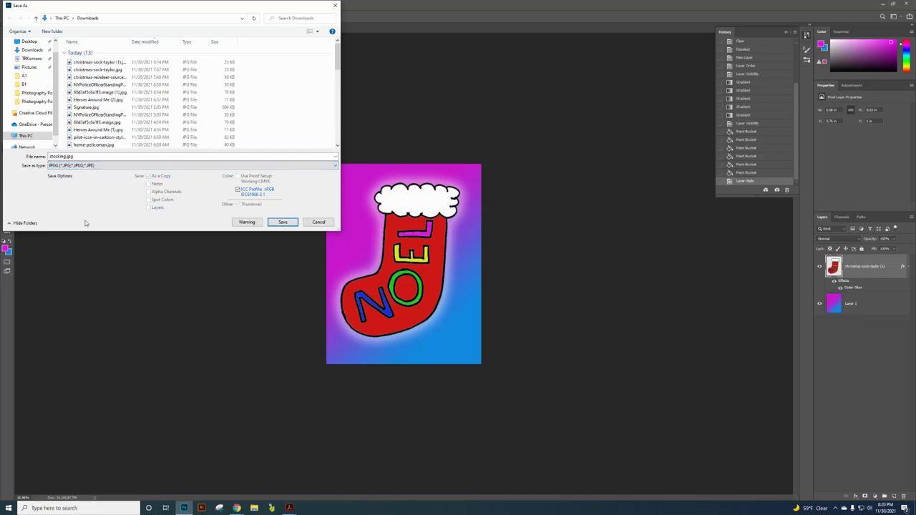
{"action": "left_click", "coordinate": [25, 76]}
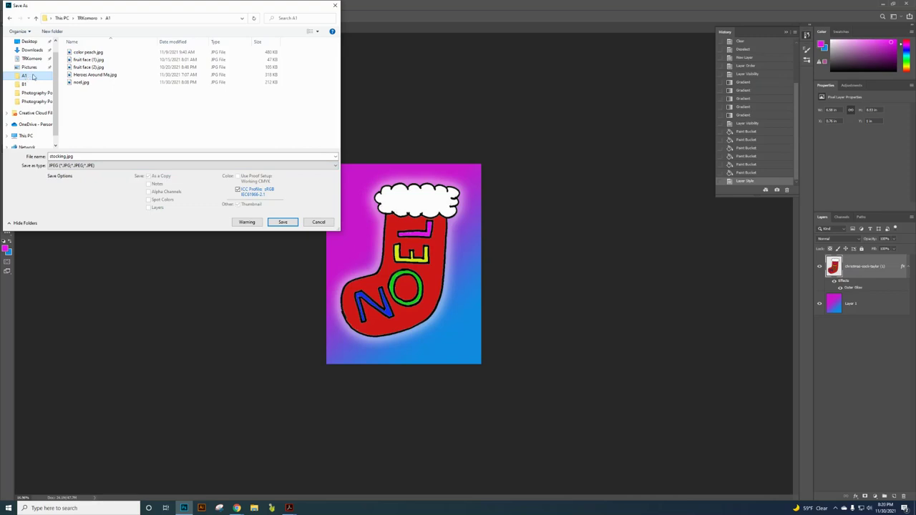
{"action": "left_click", "coordinate": [80, 156]}
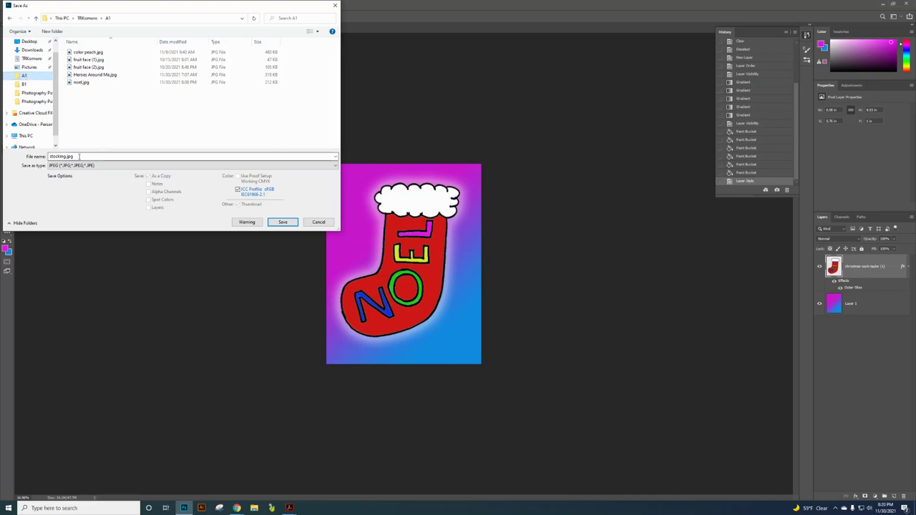
{"action": "left_click", "coordinate": [286, 223]}
{"action": "left_click", "coordinate": [385, 93]}
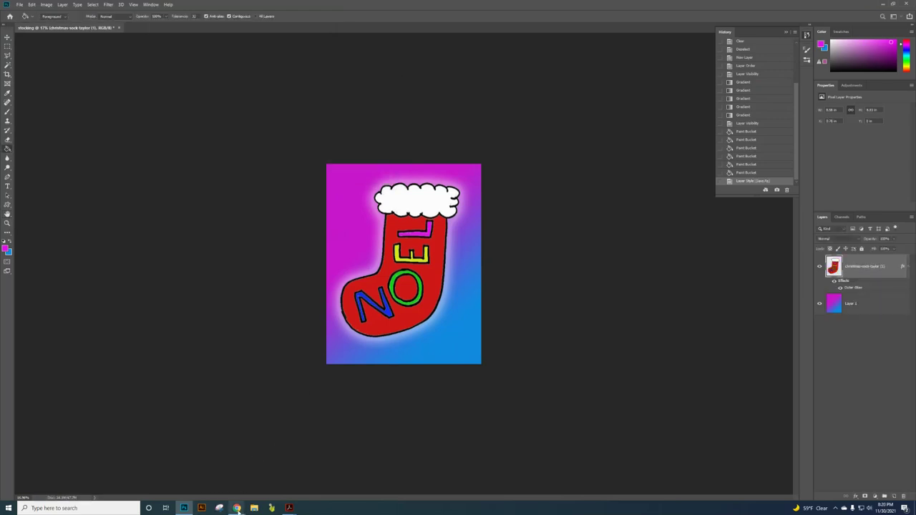
In Canvas, go to the Coloring Pages assignment and start a new attempt.
{"action": "mouse_move", "coordinate": [237, 508]}
{"action": "left_click", "coordinate": [193, 481]}
{"action": "left_click", "coordinate": [129, 6]}
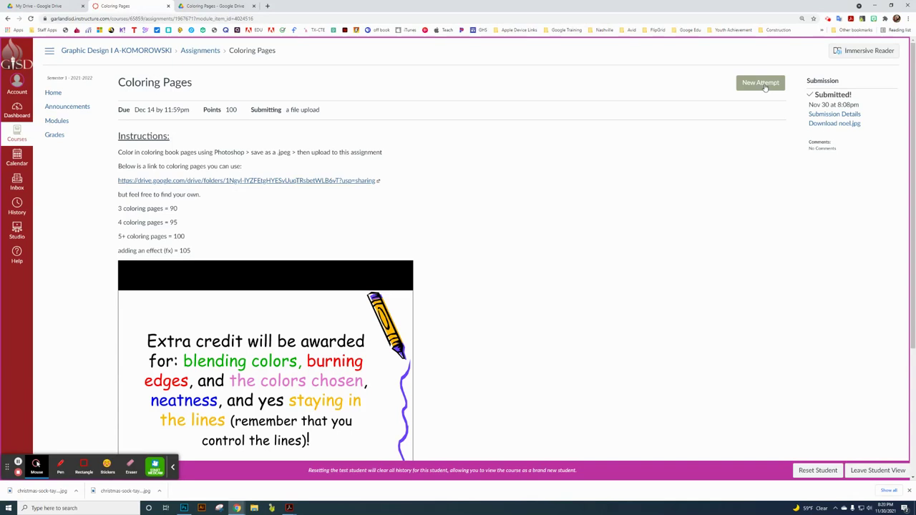
{"action": "left_click", "coordinate": [761, 83]}
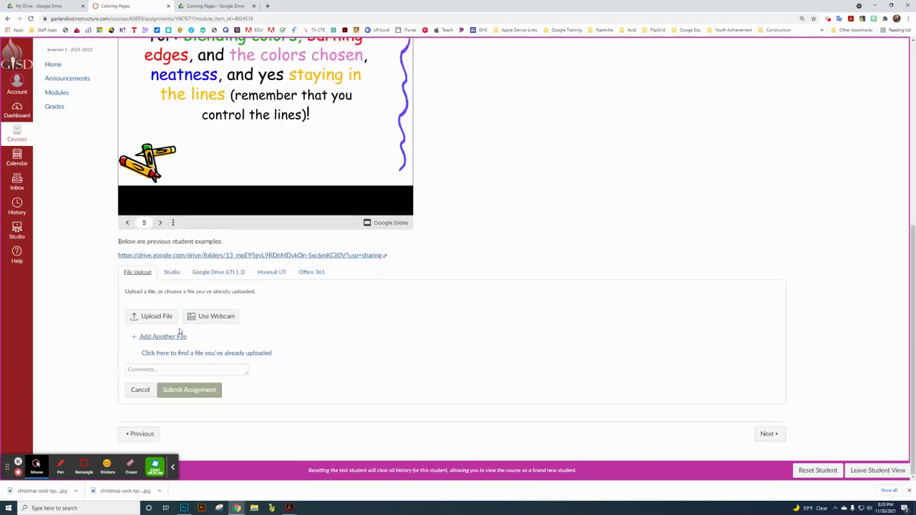
Upload stocking.jpg from the computer and submit the assignment.
{"action": "left_click", "coordinate": [157, 320]}
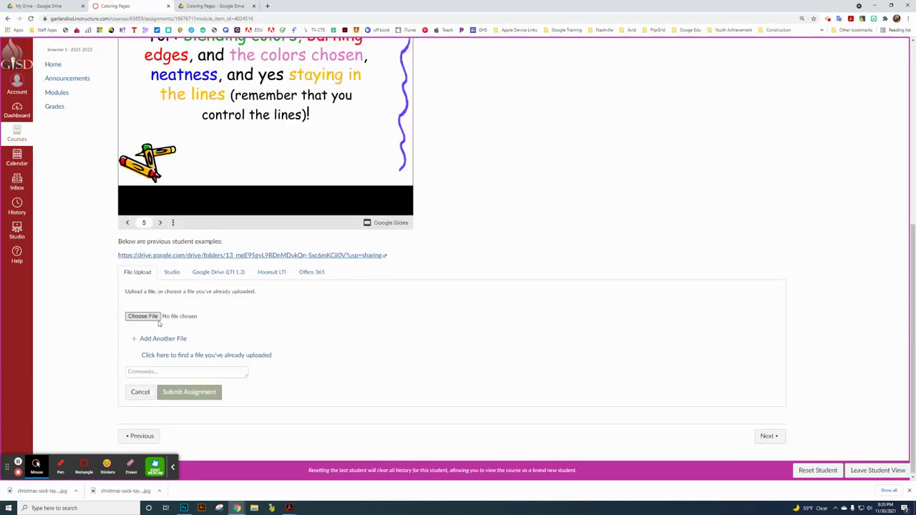
{"action": "left_click", "coordinate": [146, 320]}
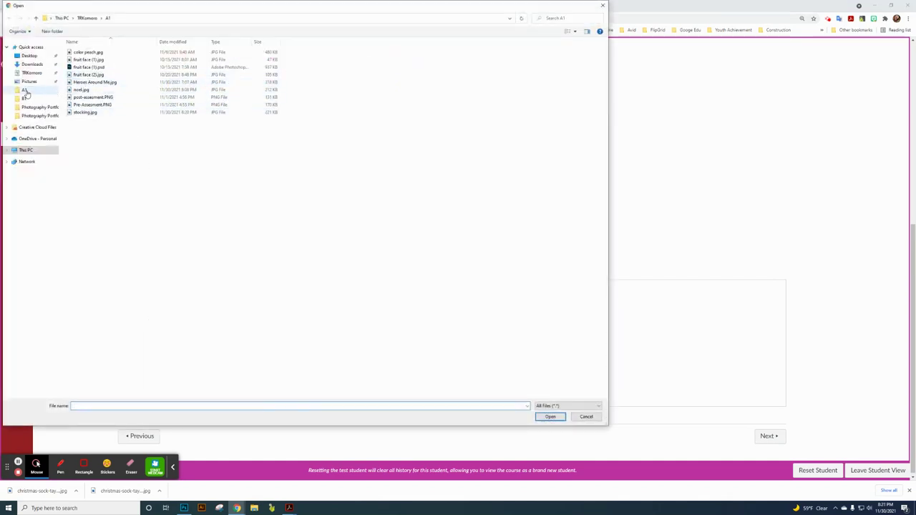
{"action": "left_click", "coordinate": [86, 113]}
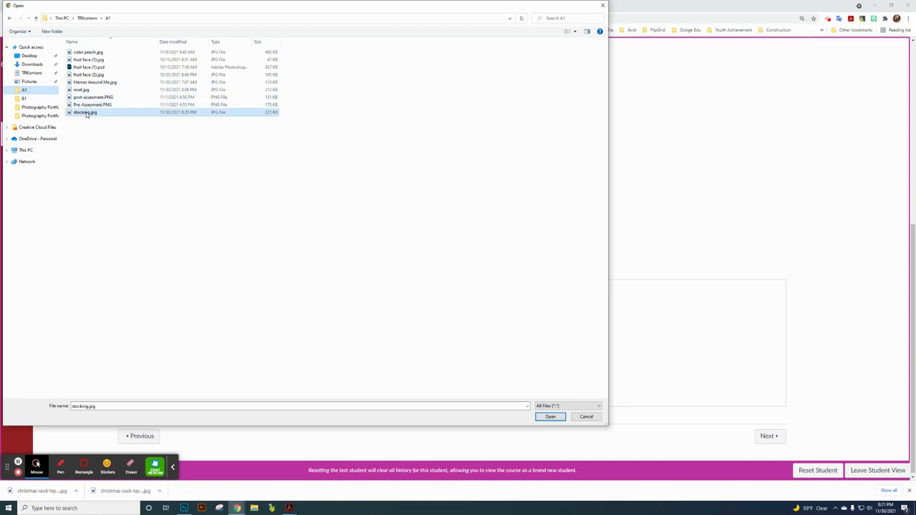
{"action": "left_click", "coordinate": [550, 417]}
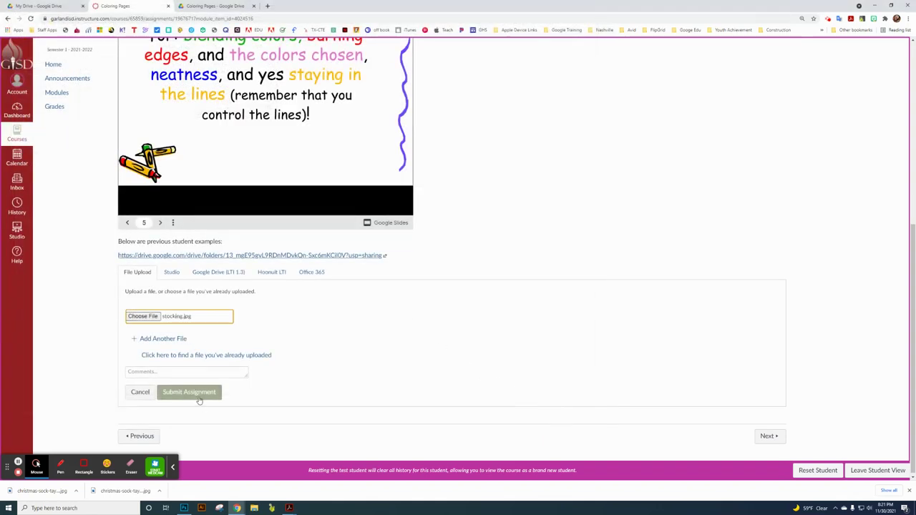
{"action": "left_click", "coordinate": [197, 395]}
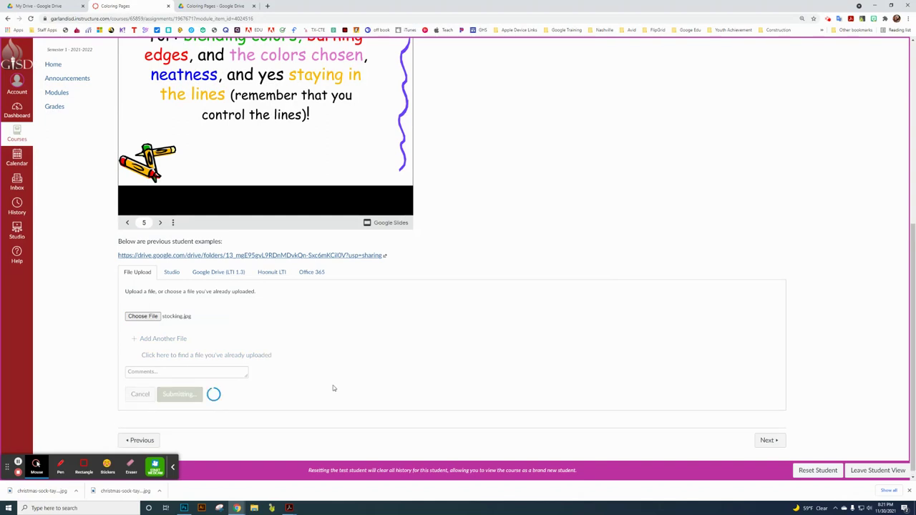